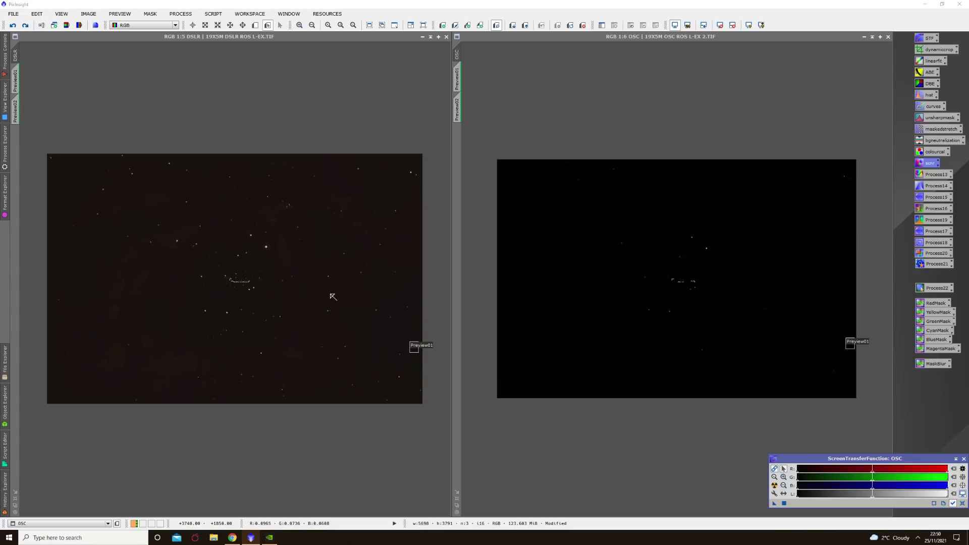
Step: Apply an STF AutoStretch to the DSLR stack, then to the OSC stack
click(430, 229)
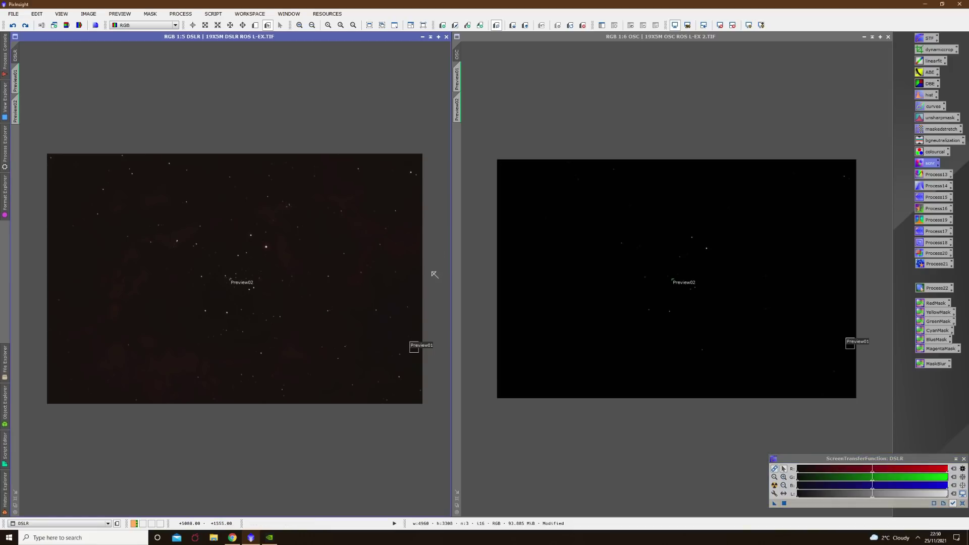
click(774, 485)
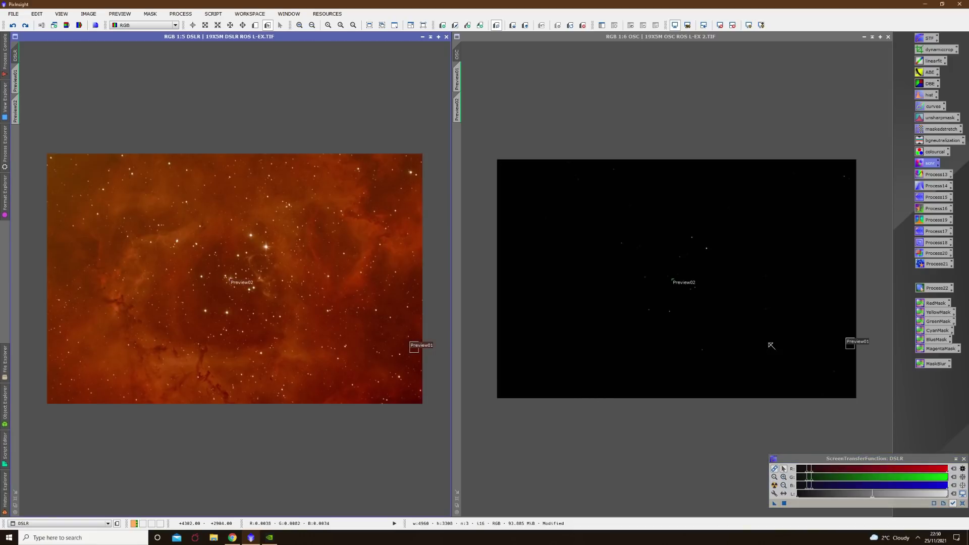
click(768, 331)
click(775, 485)
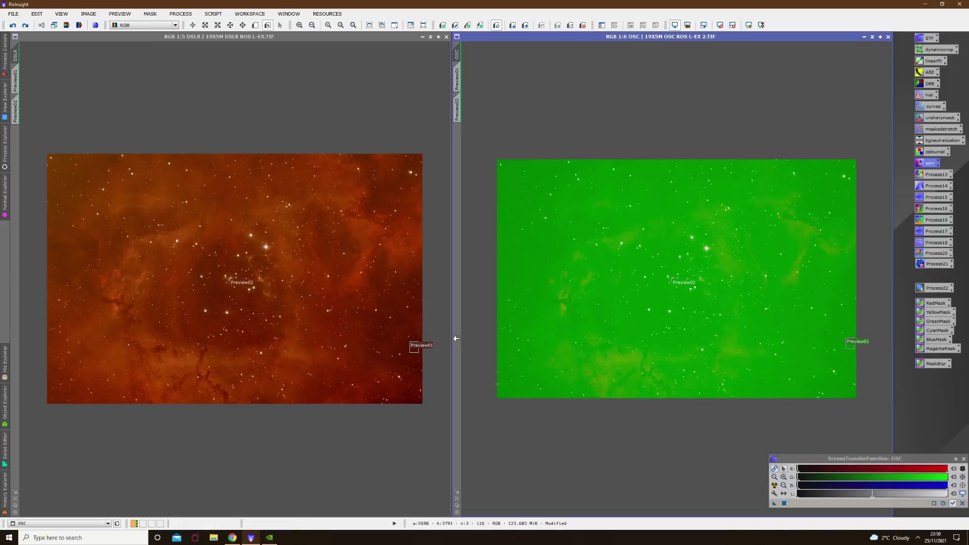
click(222, 110)
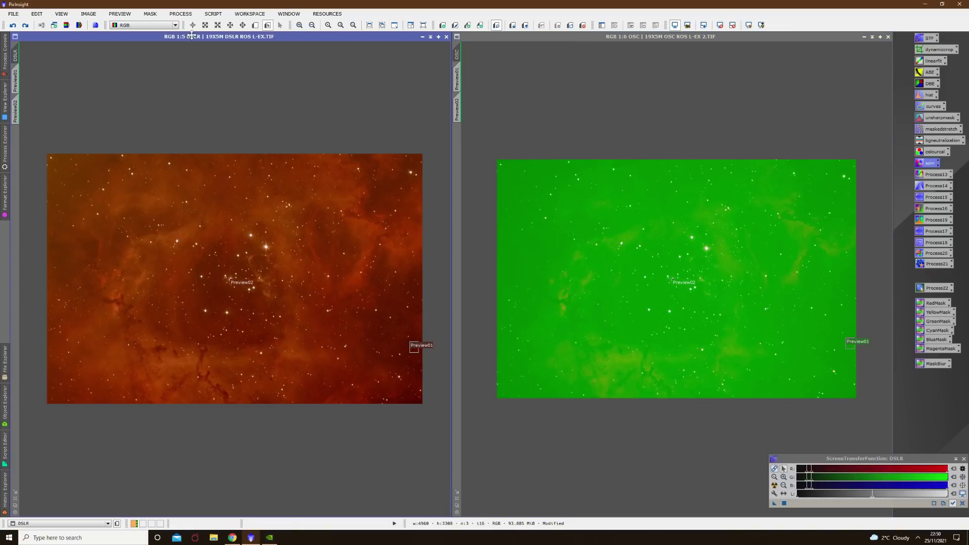
click(186, 15)
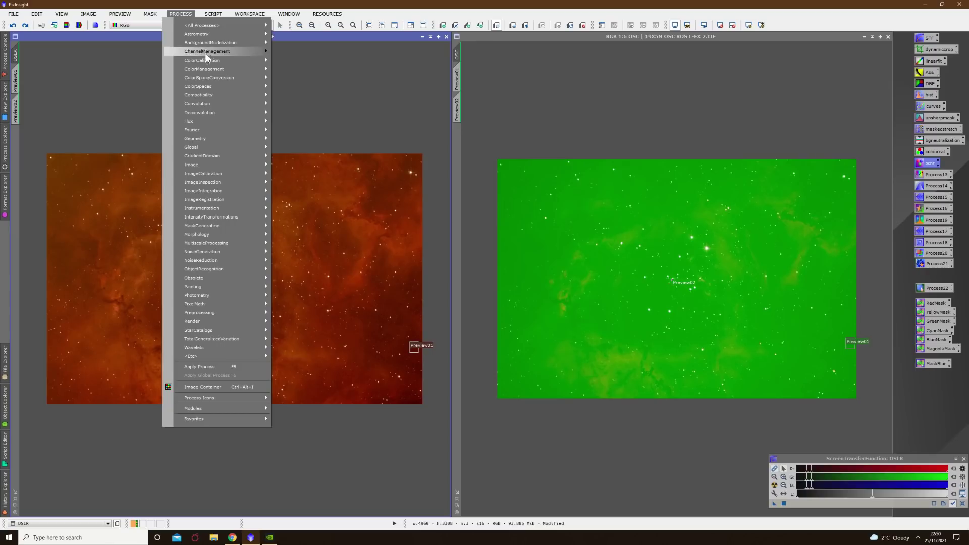
Step: Neutralize the DSLR stack's background against DSLR->Preview01 and re-stretch it
mouse_move(216, 60)
click(316, 71)
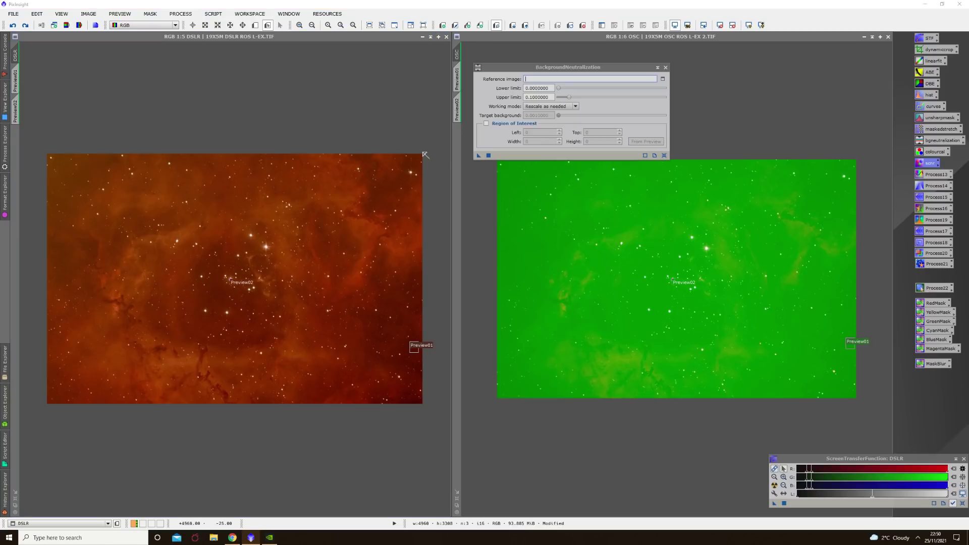
click(387, 108)
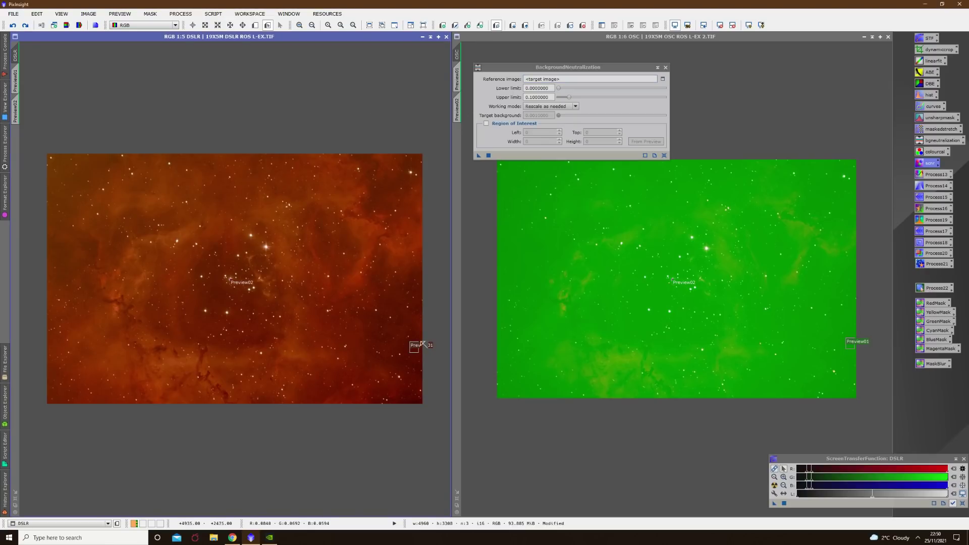
click(663, 79)
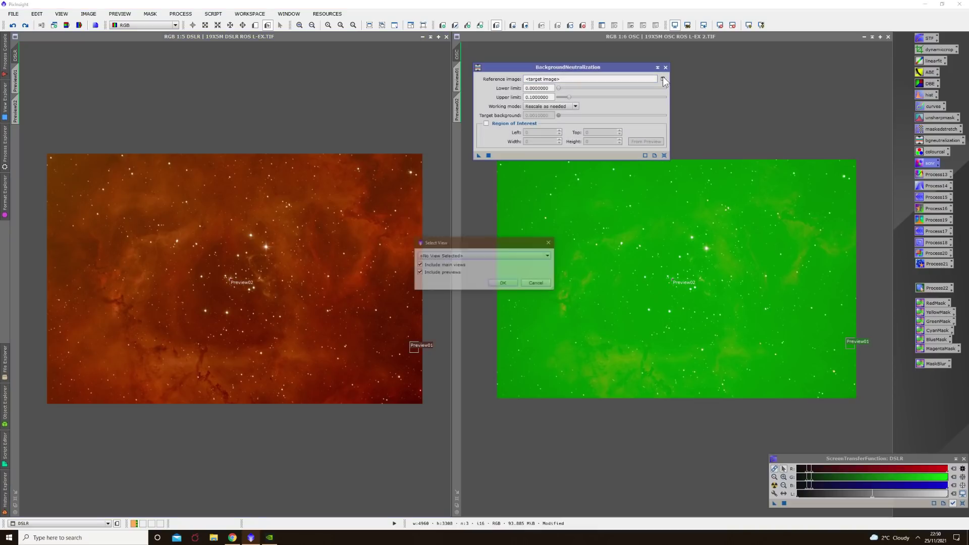
click(486, 256)
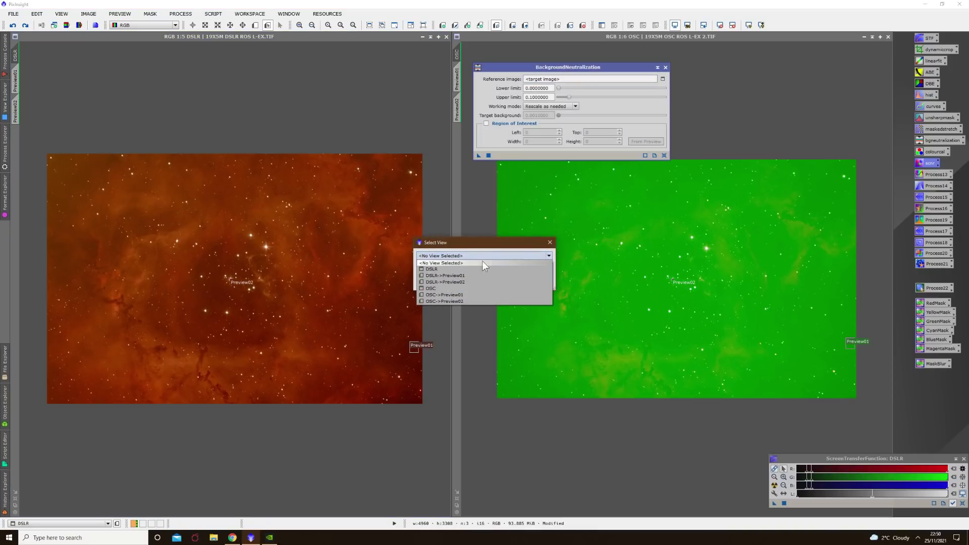
click(455, 276)
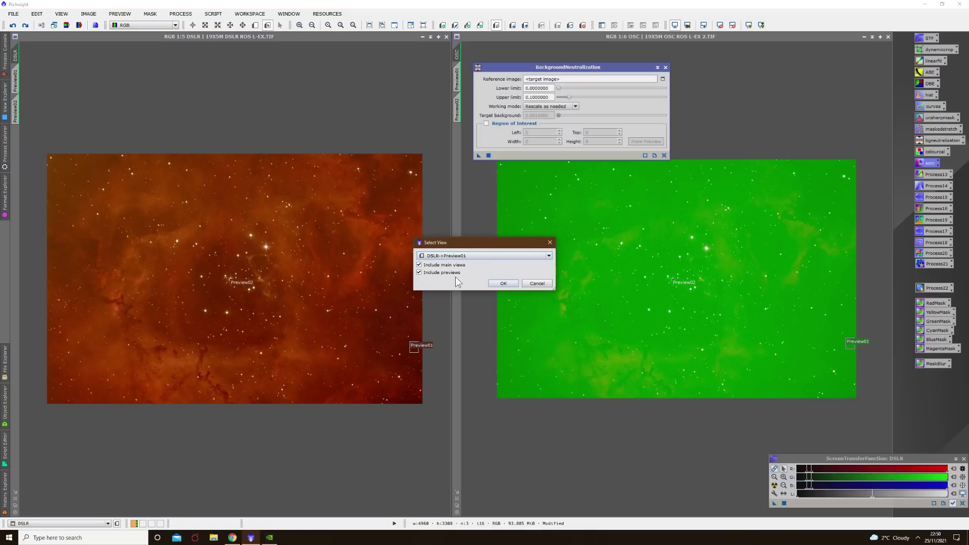
click(504, 285)
drag(478, 157, 356, 247)
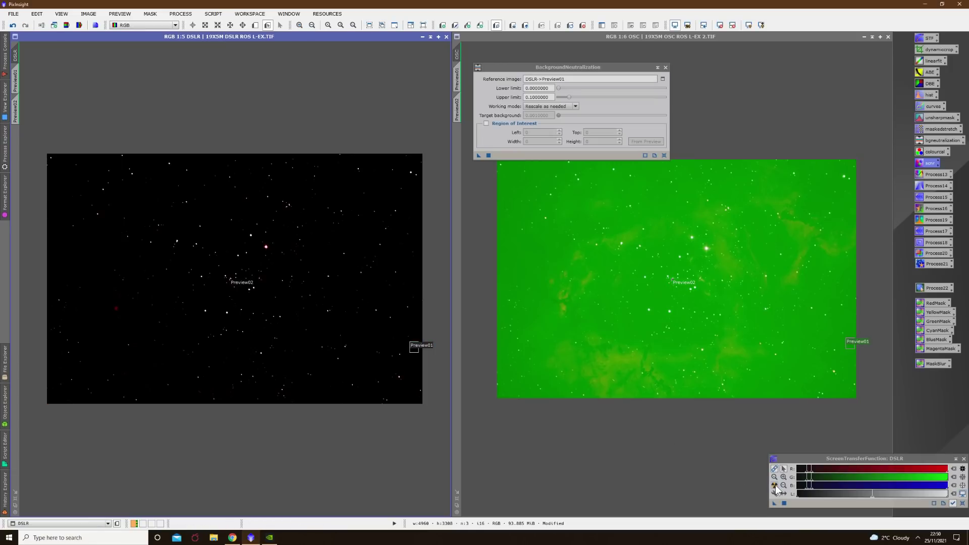
click(774, 486)
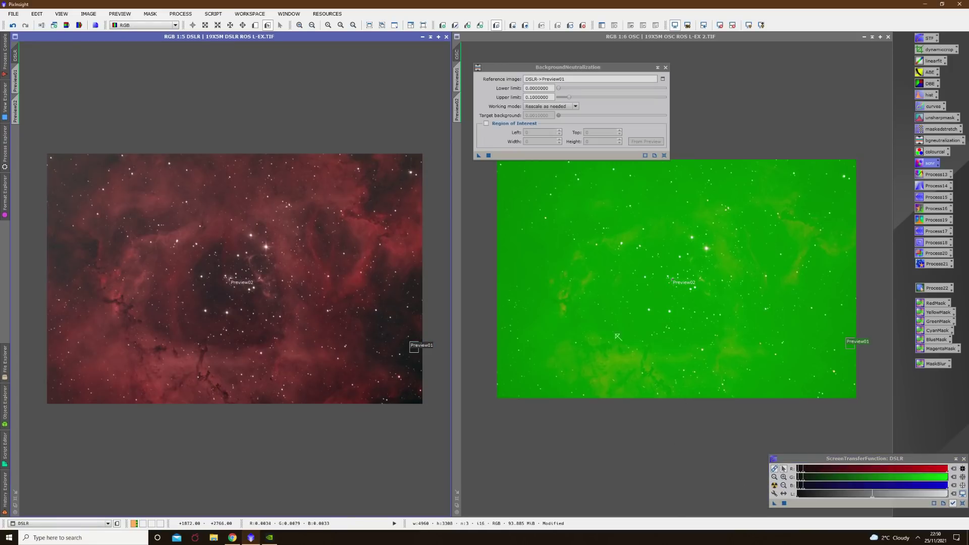
Step: Neutralize the OSC stack's background against OSC->Preview01, re-stretch it, and close BackgroundNeutralization
click(664, 81)
click(471, 257)
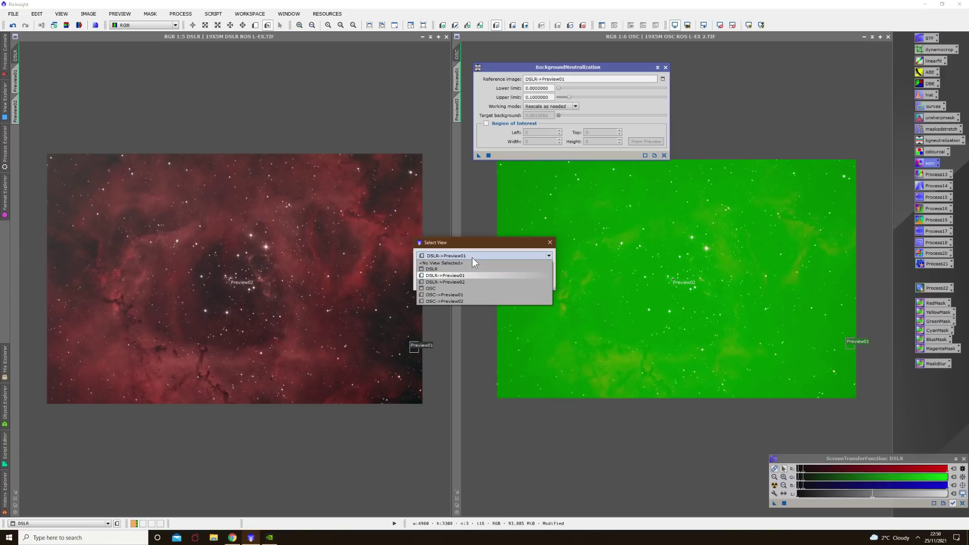
click(459, 294)
click(493, 284)
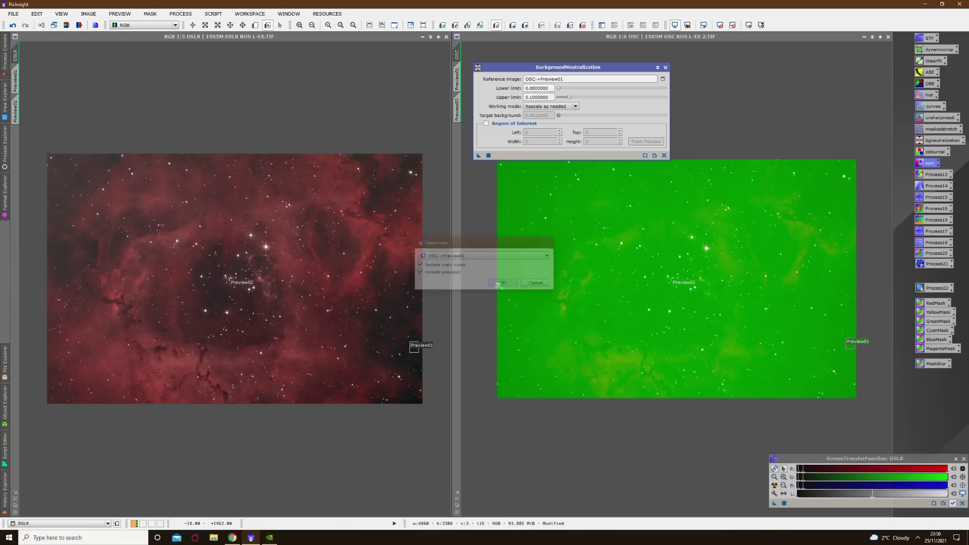
drag(480, 155, 628, 282)
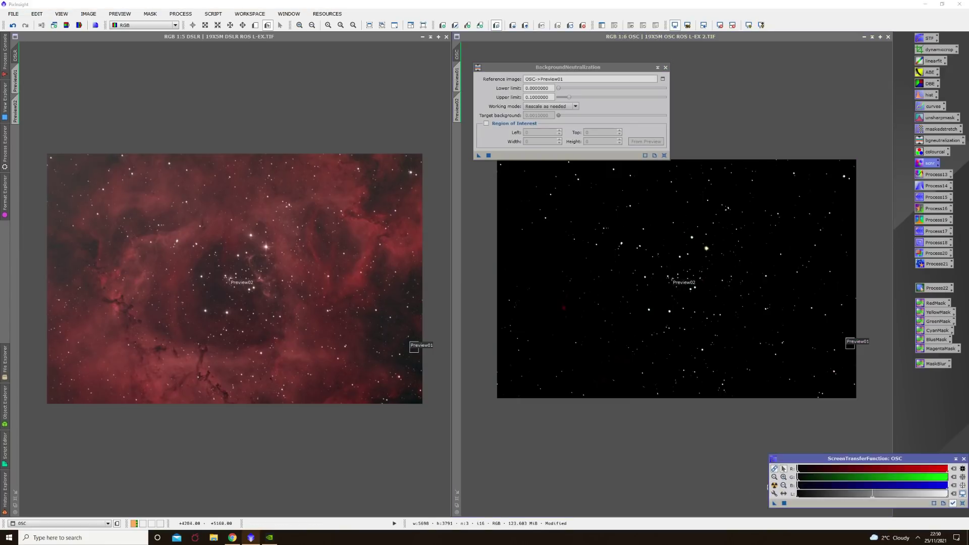
click(775, 486)
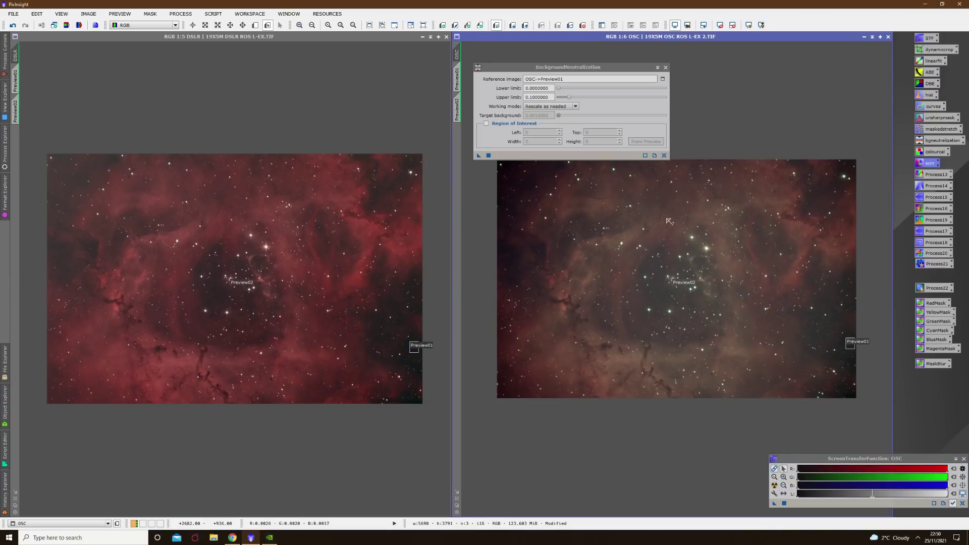
click(666, 68)
click(666, 67)
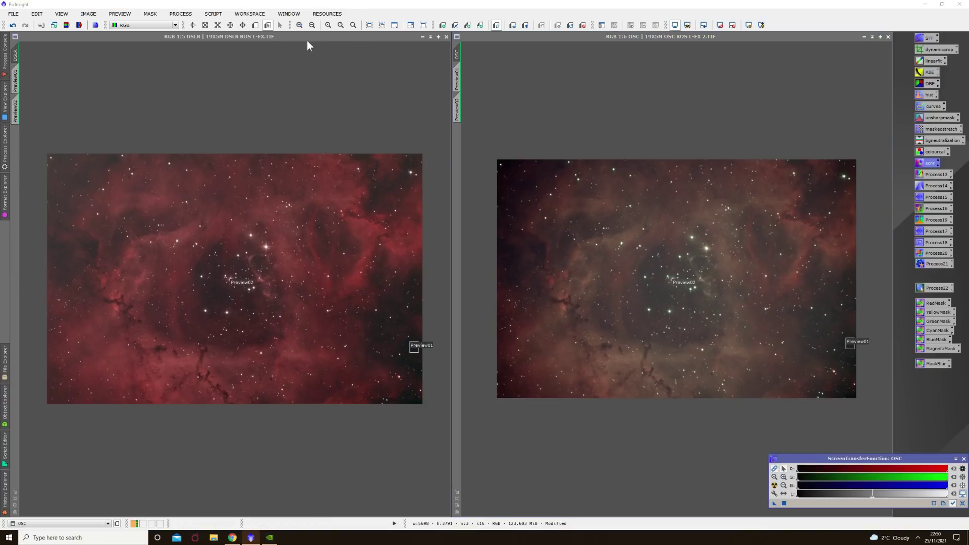
click(192, 15)
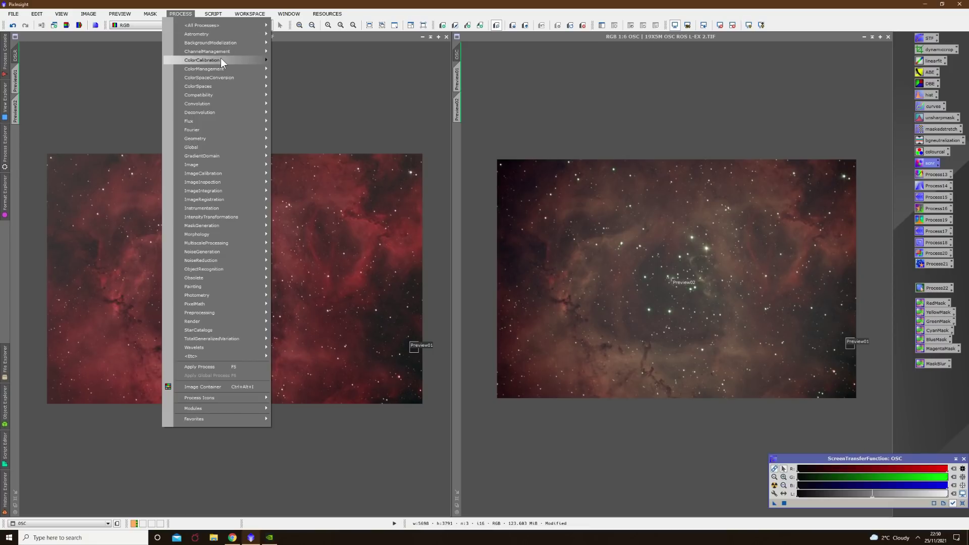
Step: Colour-calibrate the DSLR stack with DSLR->Preview02 as white and DSLR->Preview01 as background reference
mouse_move(220, 59)
click(313, 82)
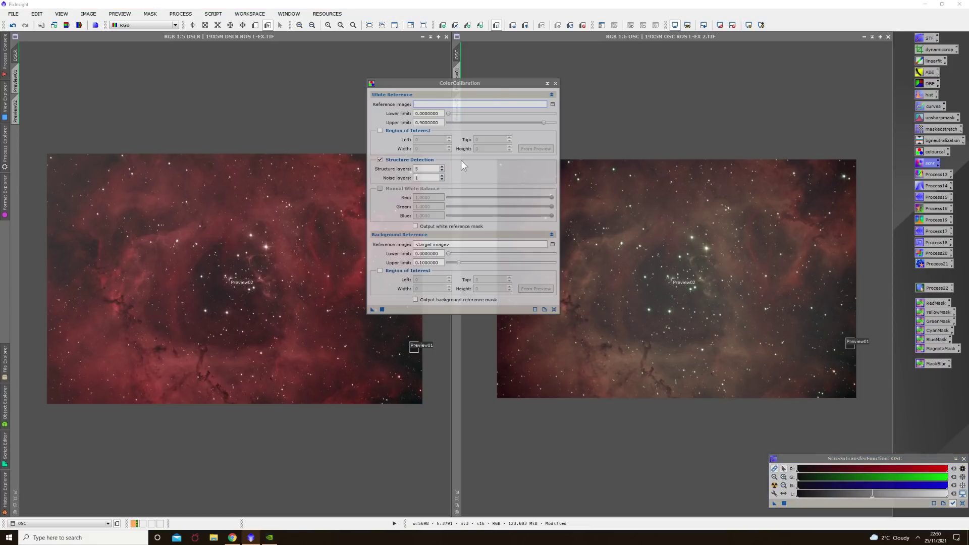
drag(503, 83, 512, 74)
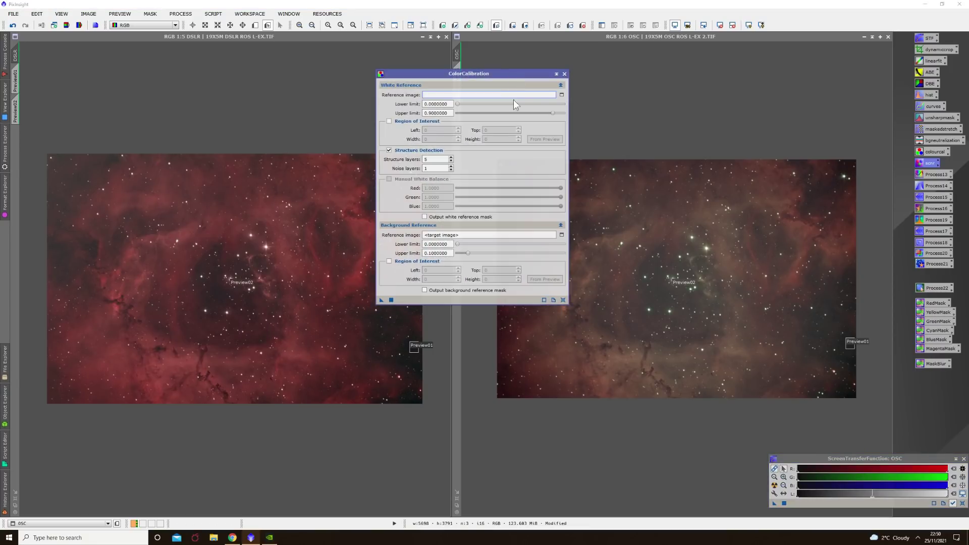
click(560, 96)
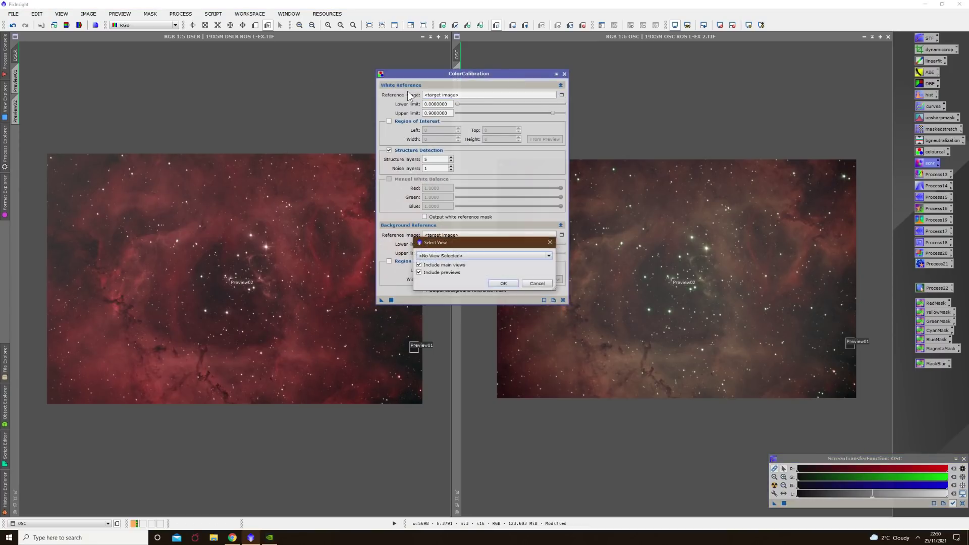
click(493, 255)
click(454, 282)
click(504, 284)
click(561, 235)
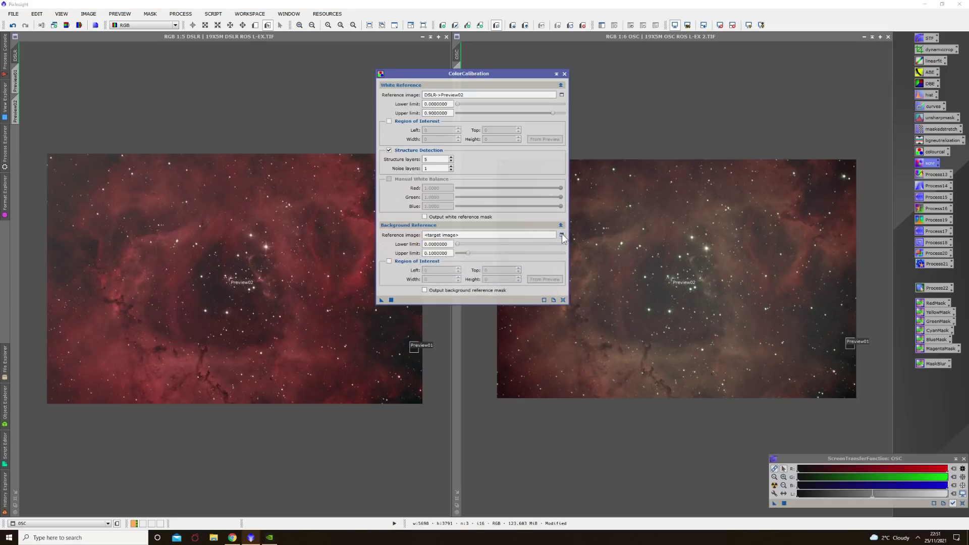
click(490, 255)
click(450, 276)
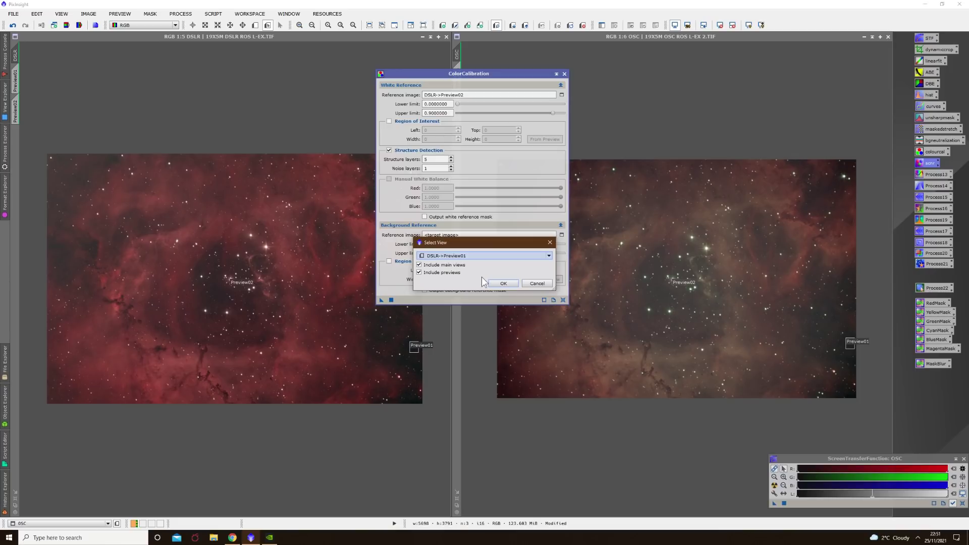
click(494, 282)
drag(260, 287, 260, 287)
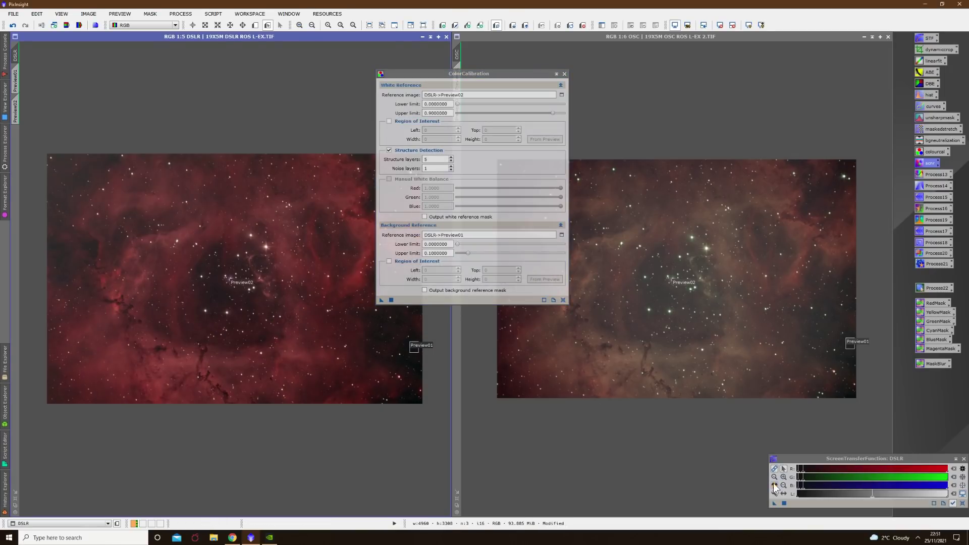
click(775, 485)
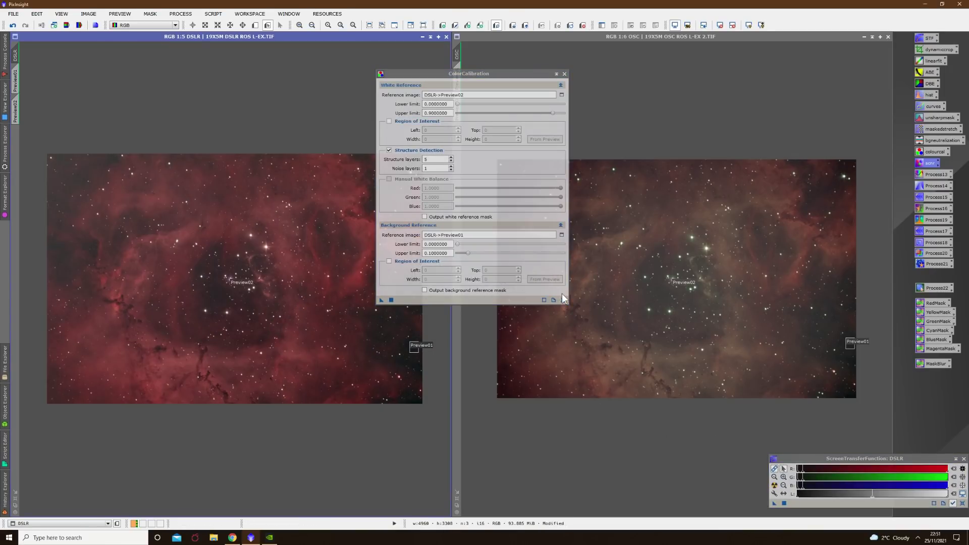
Step: Reset ColorCalibration and calibrate the OSC stack using OSC->Preview02 white and OSC->Preview01 background references
click(563, 300)
click(562, 96)
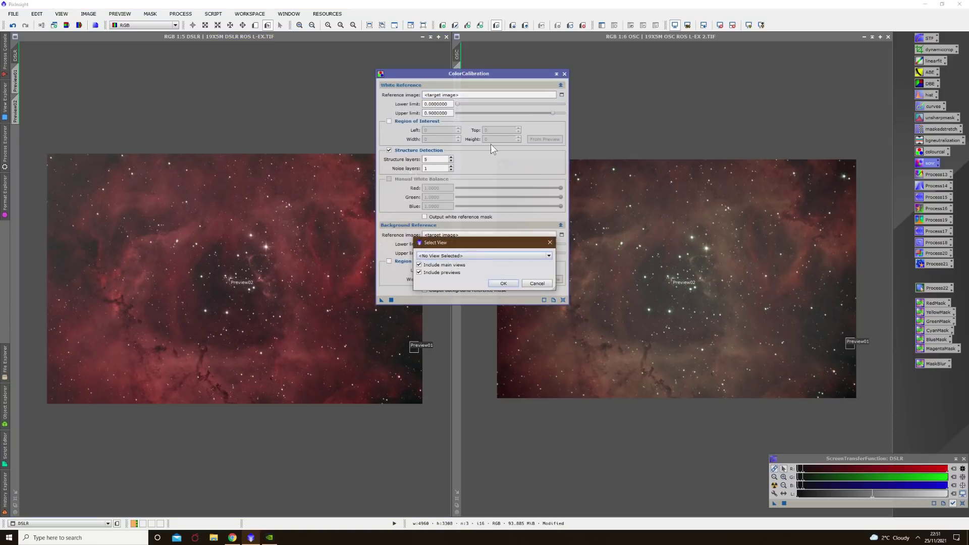
click(468, 257)
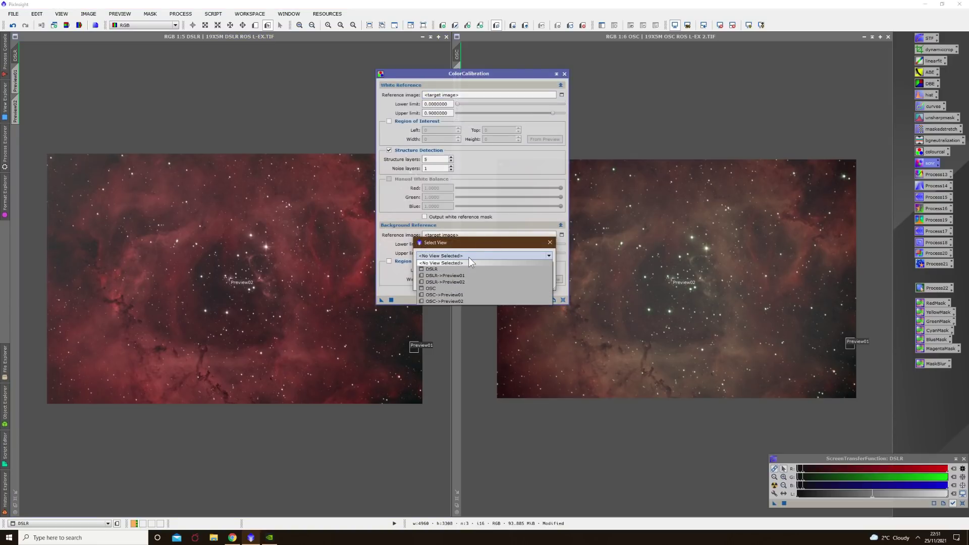
click(459, 301)
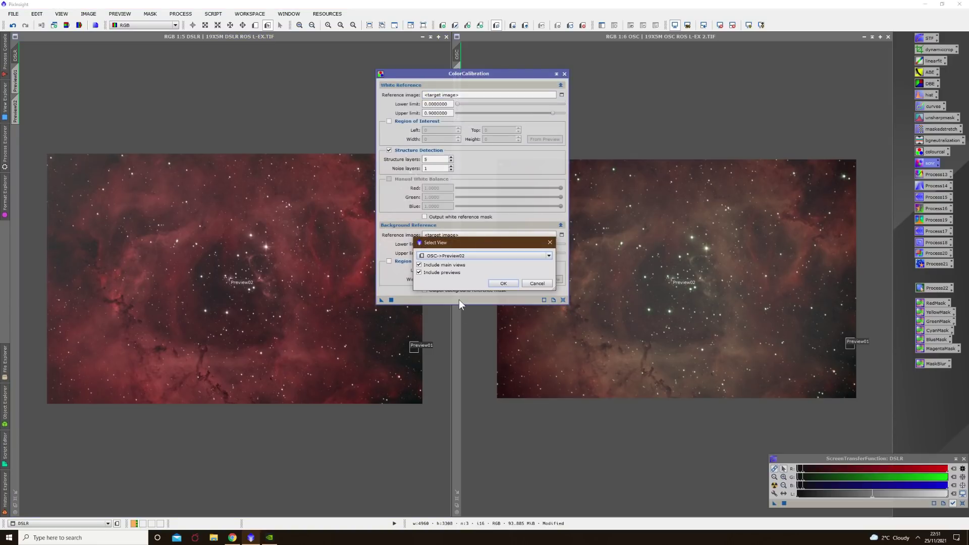
click(496, 281)
click(560, 236)
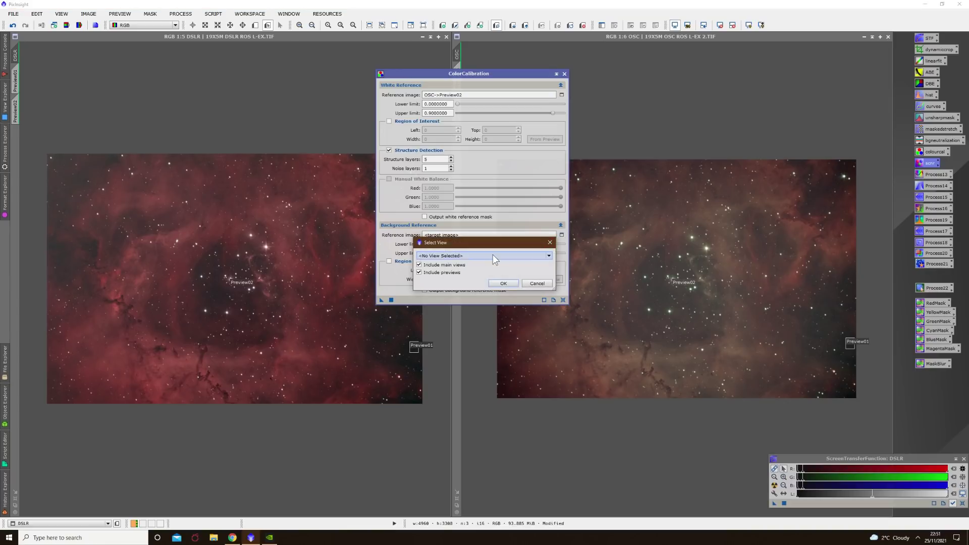
click(492, 254)
click(454, 293)
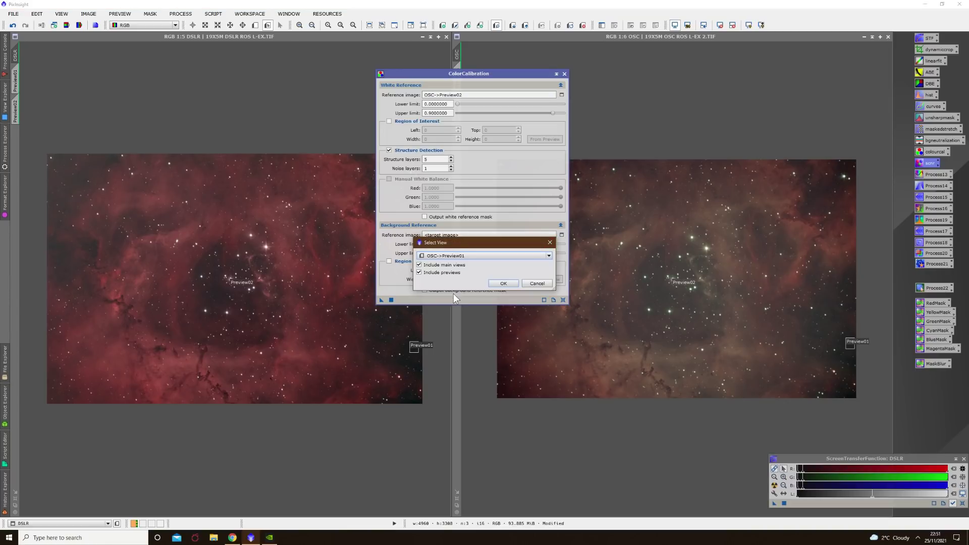
click(513, 283)
drag(382, 300, 671, 335)
click(777, 485)
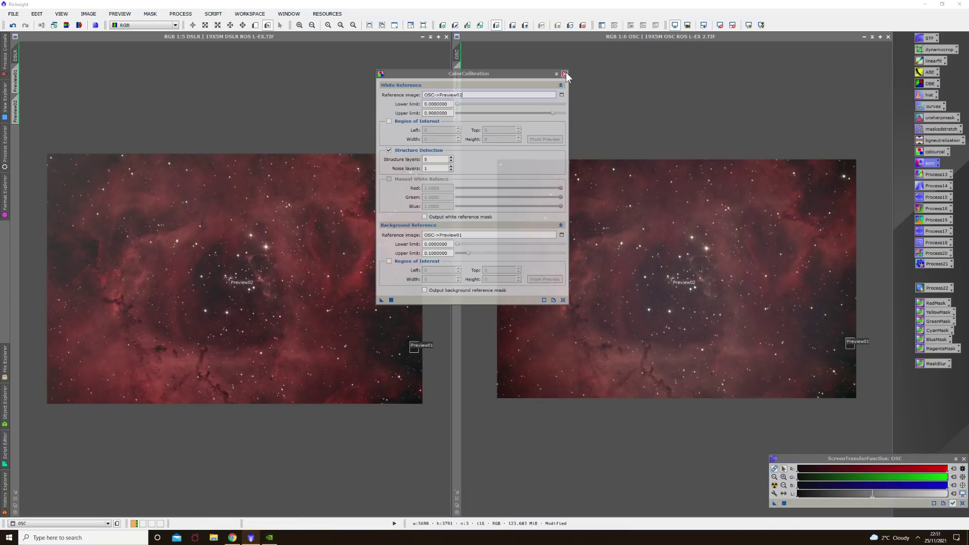
click(564, 74)
click(386, 248)
scroll(387, 249, up, 3)
Step: Apply SCNR green removal at amount 1.00 to the OSC stack, then the DSLR stack
click(612, 247)
scroll(612, 248, up, 4)
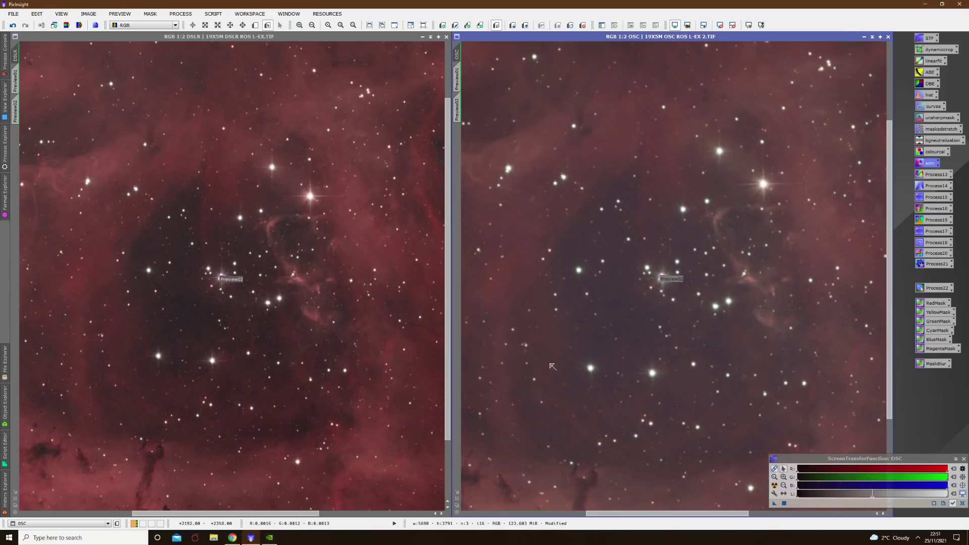
double_click(930, 163)
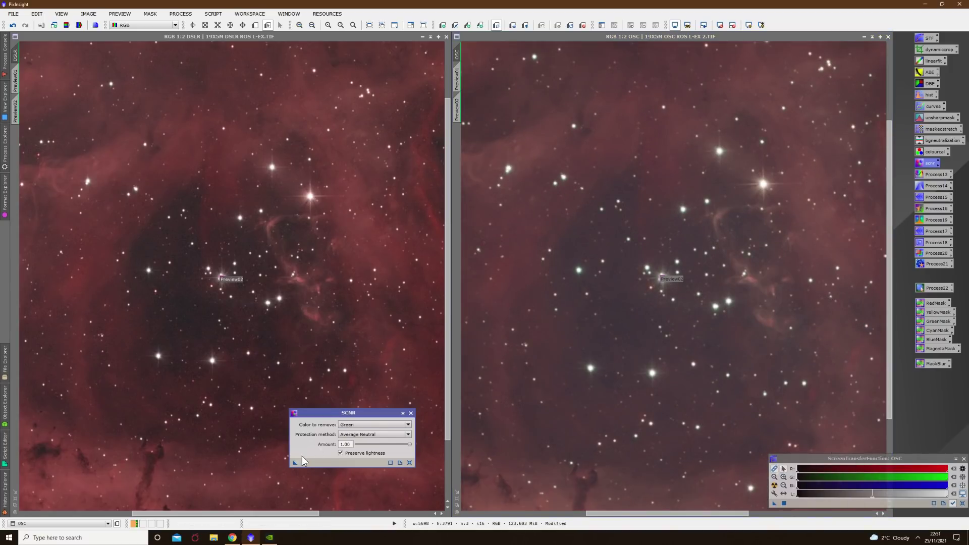
drag(295, 463, 614, 354)
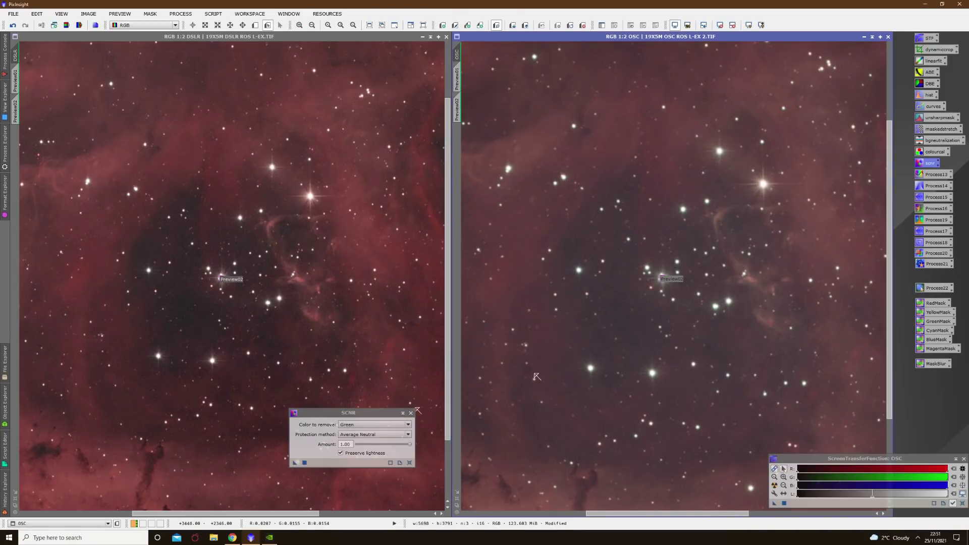
drag(295, 462, 265, 354)
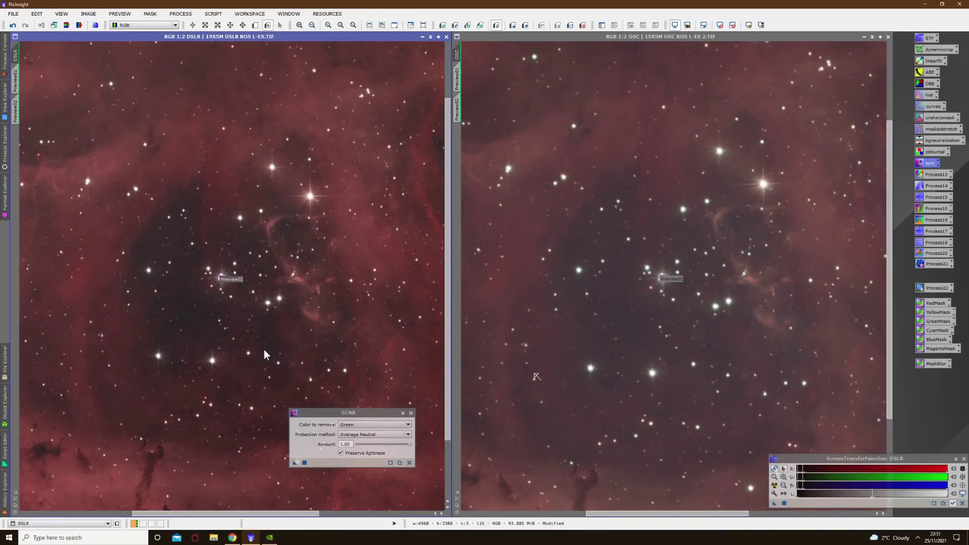
Step: Zoom both image views back out to show the whole Rosette
scroll(281, 345, up, 1)
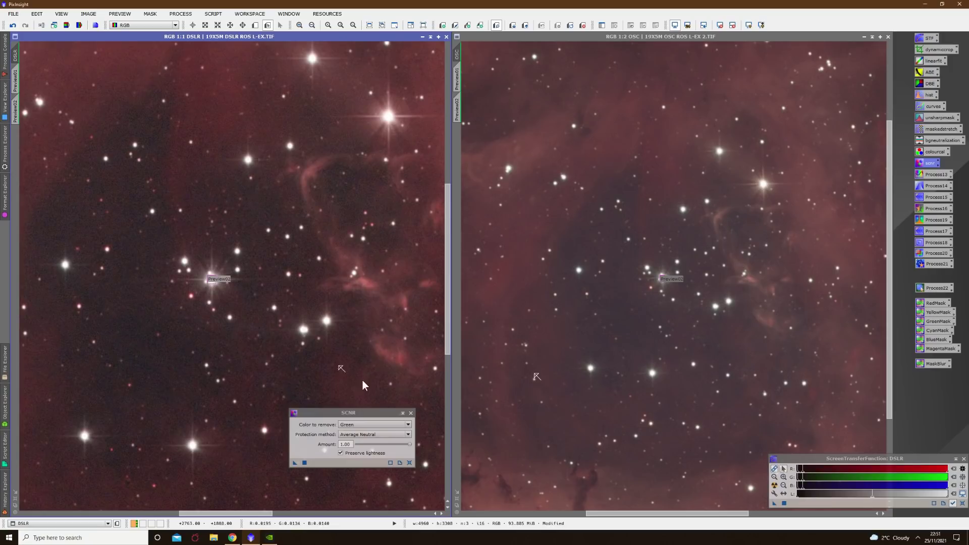
scroll(384, 397, down, 4)
scroll(566, 306, down, 2)
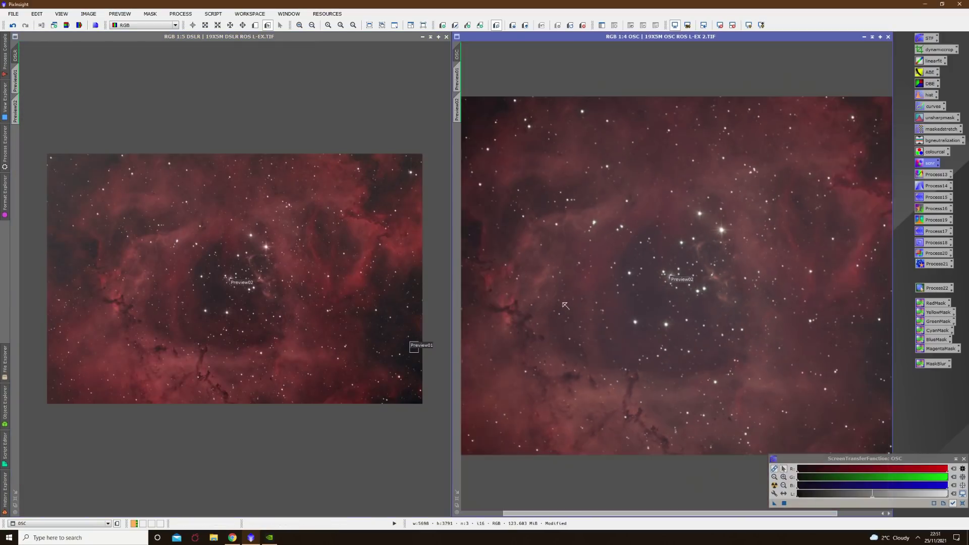
scroll(566, 305, down, 1)
scroll(565, 305, down, 1)
scroll(566, 306, up, 1)
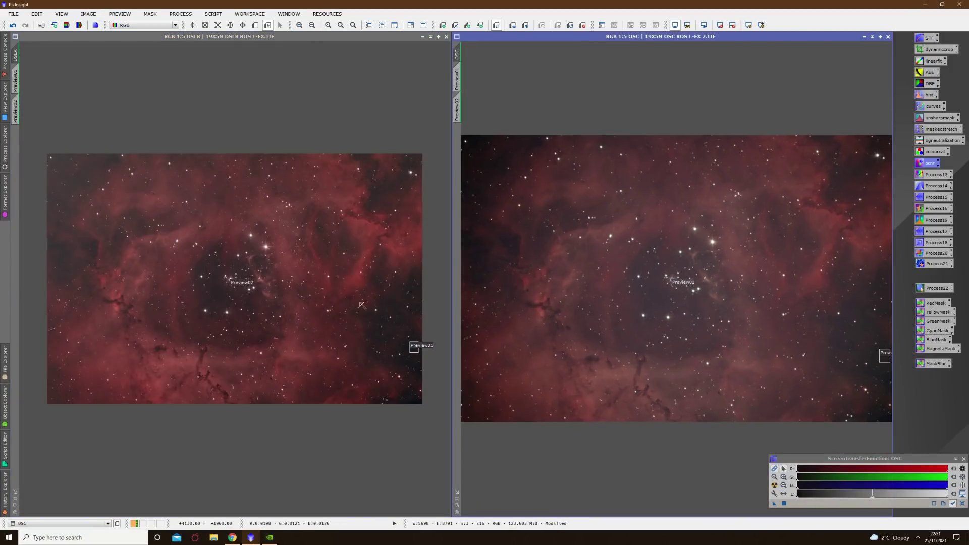
scroll(363, 305, down, 1)
scroll(532, 306, down, 1)
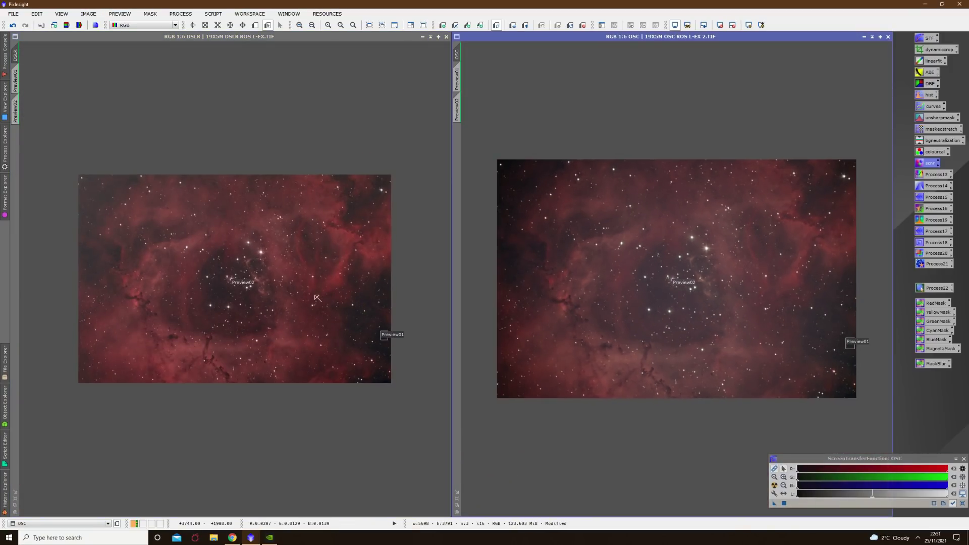
Step: Re-run the STF AutoStretch on the OSC stack, then make the DSLR view active
scroll(317, 297, up, 1)
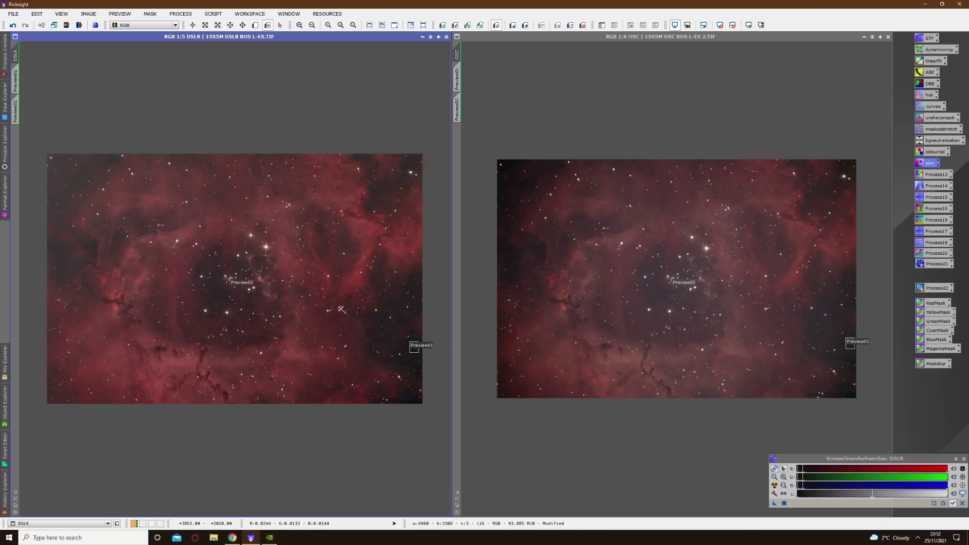
click(639, 343)
click(775, 486)
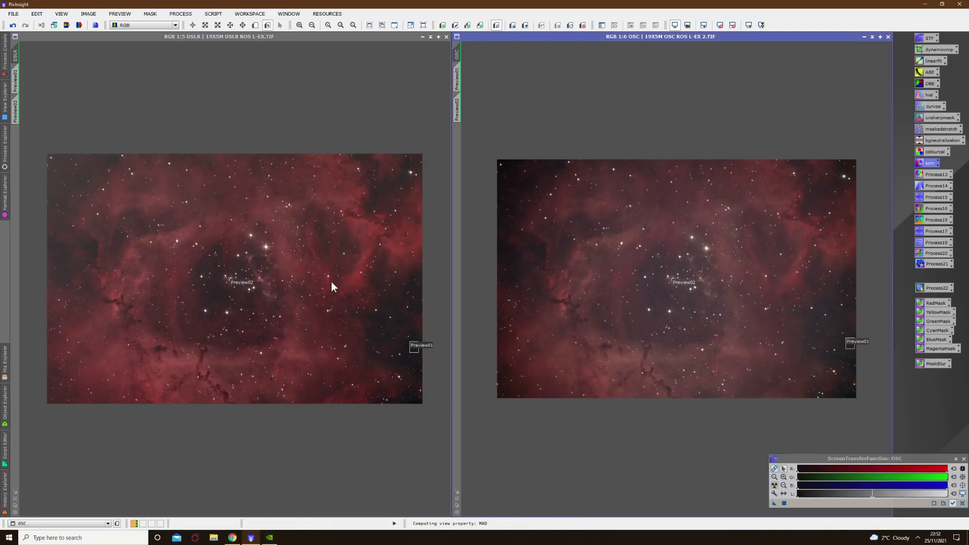
click(399, 358)
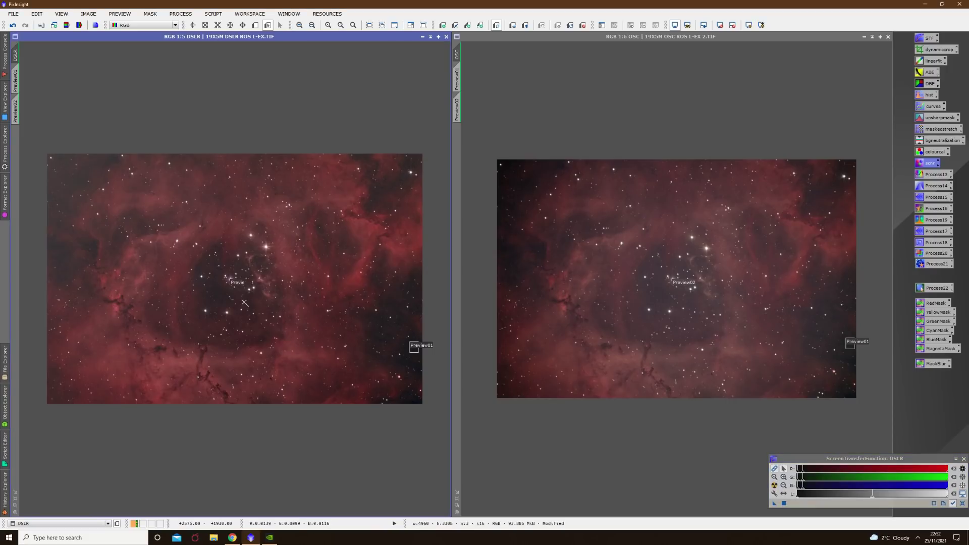
Step: Zoom the DSLR and OSC views to 1:1 around the central cluster
scroll(258, 311, up, 4)
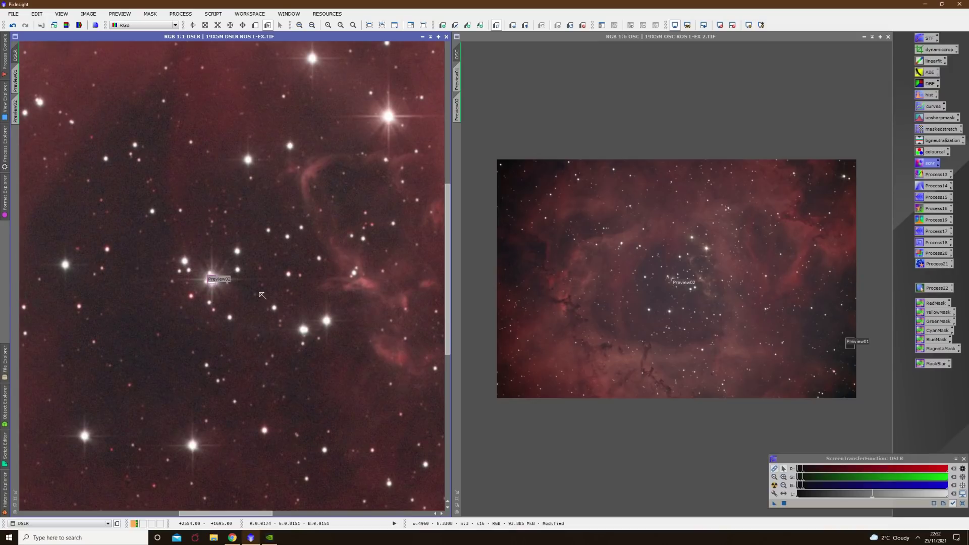
scroll(676, 271, up, 4)
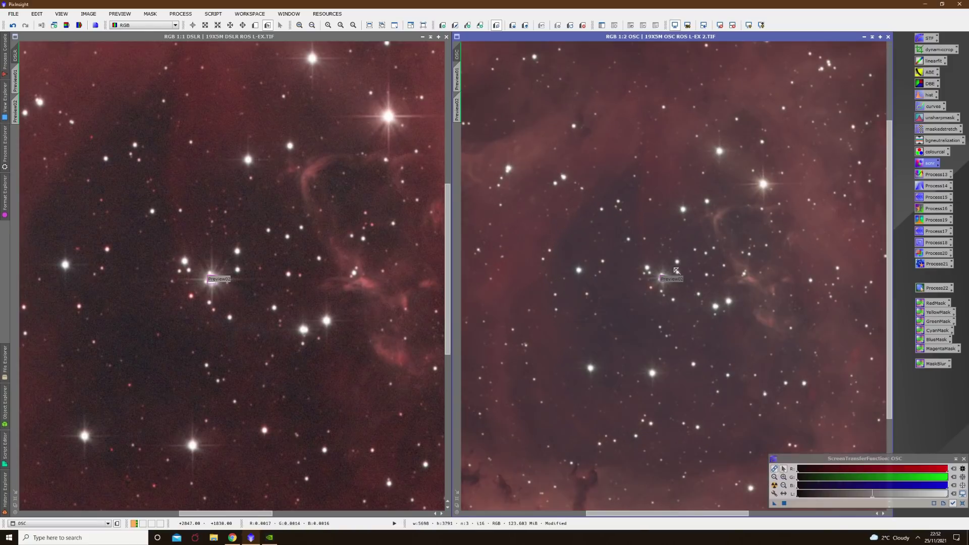
scroll(676, 271, up, 1)
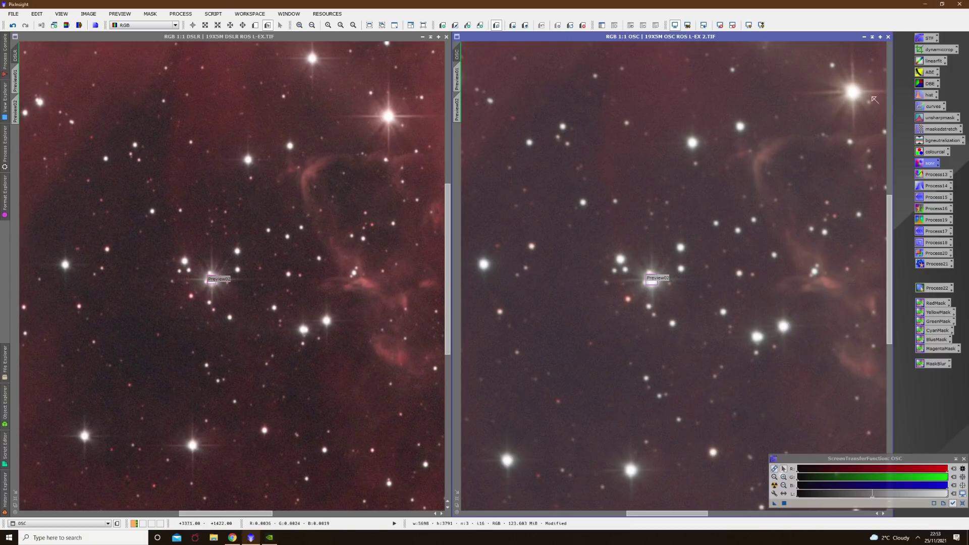
Step: Zoom onto the central cluster, DSLR view at 2:1 and OSC view at 1:1
scroll(760, 175, down, 1)
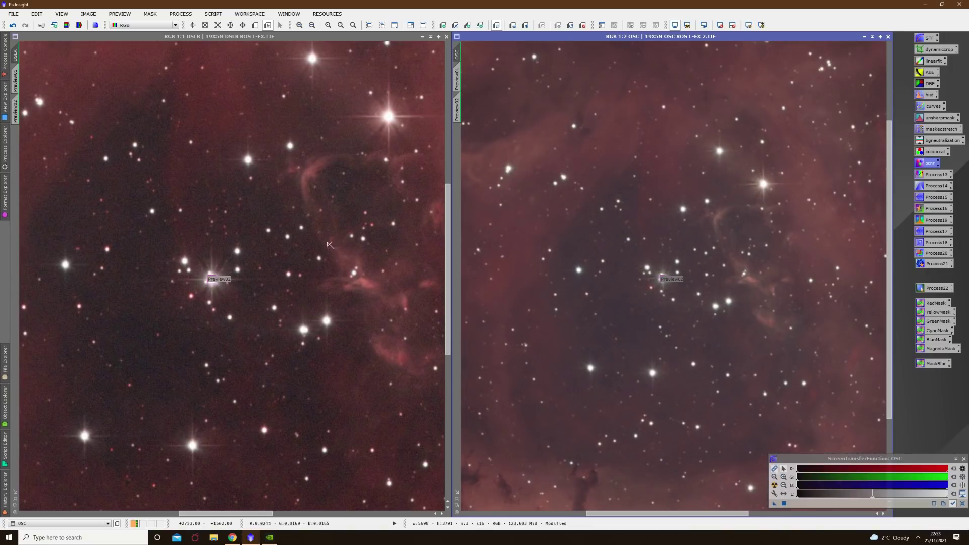
scroll(282, 263, down, 1)
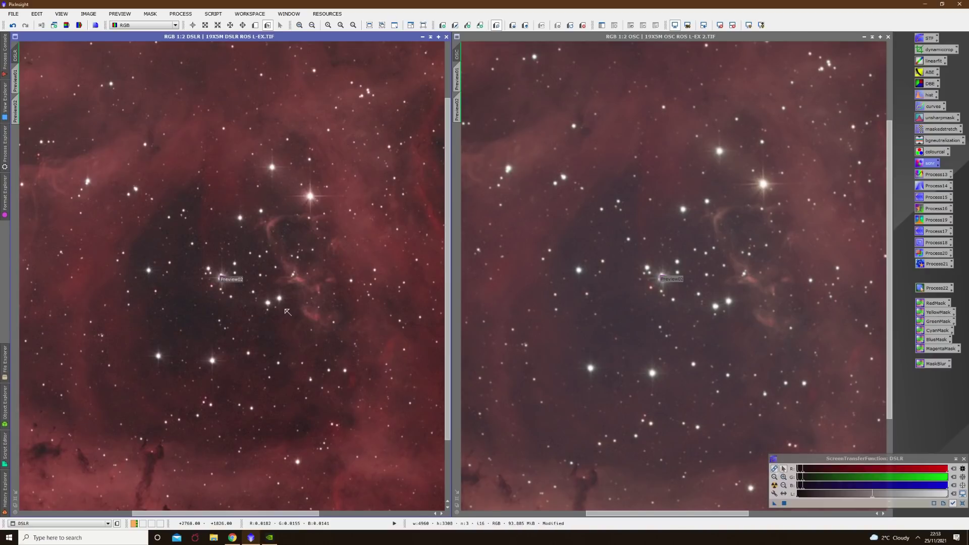
scroll(282, 296, up, 2)
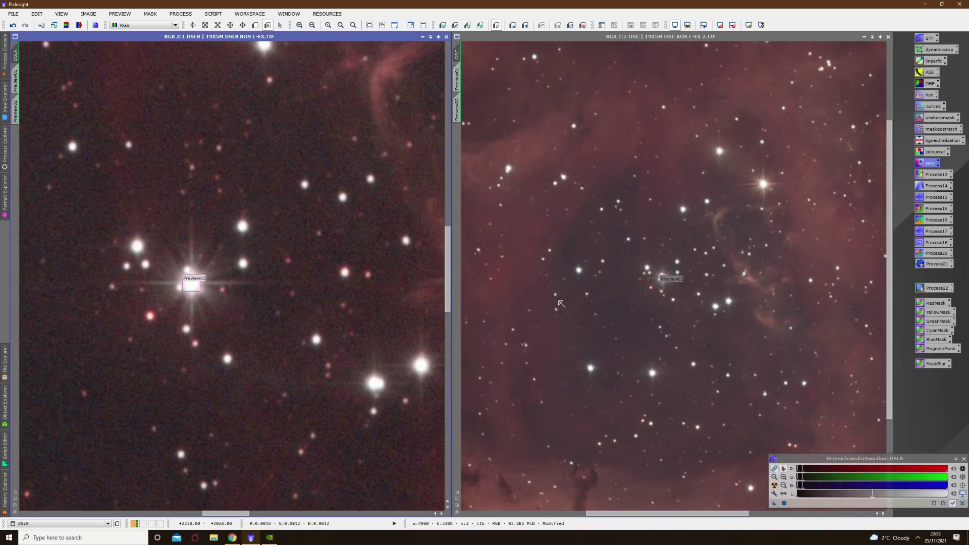
scroll(608, 283, up, 1)
scroll(607, 283, up, 1)
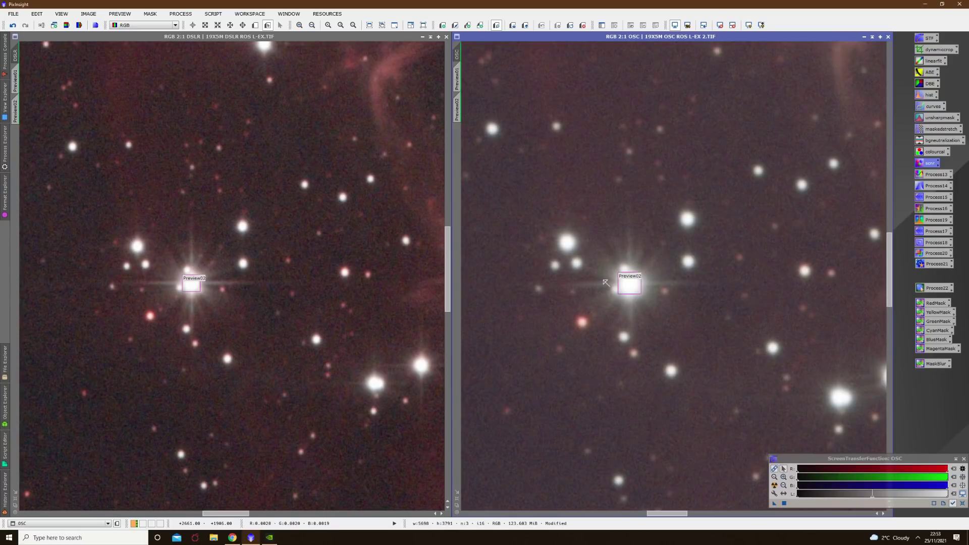
scroll(270, 279, up, 1)
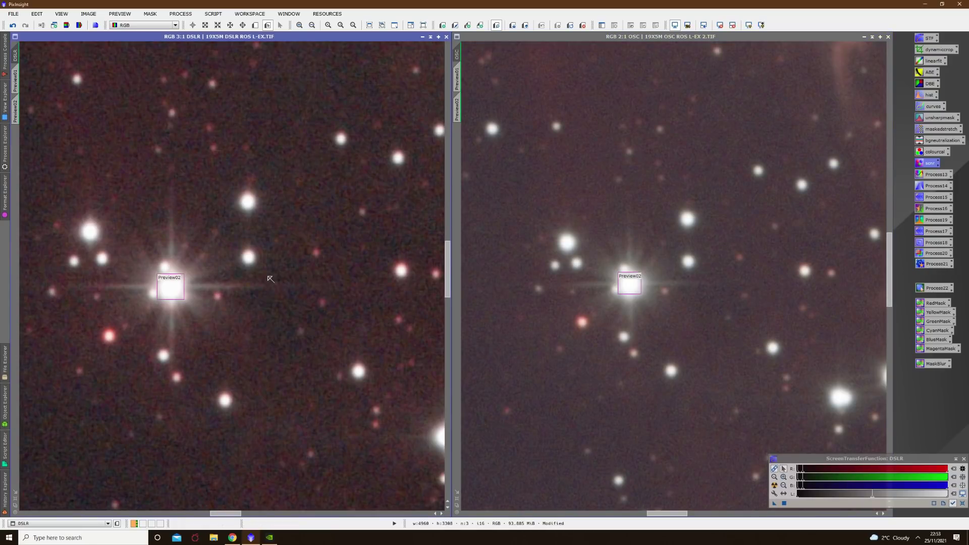
scroll(561, 271, up, 1)
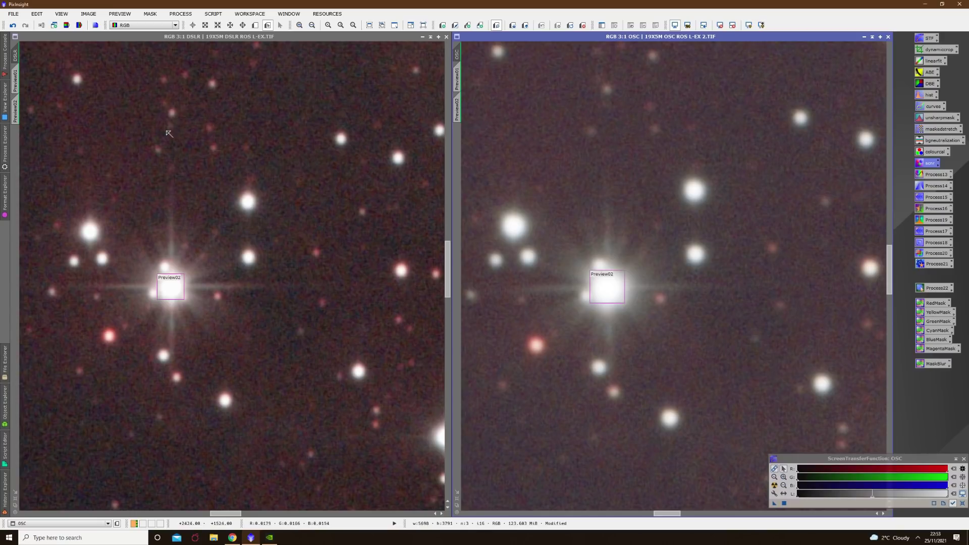
scroll(285, 218, down, 1)
scroll(627, 245, down, 2)
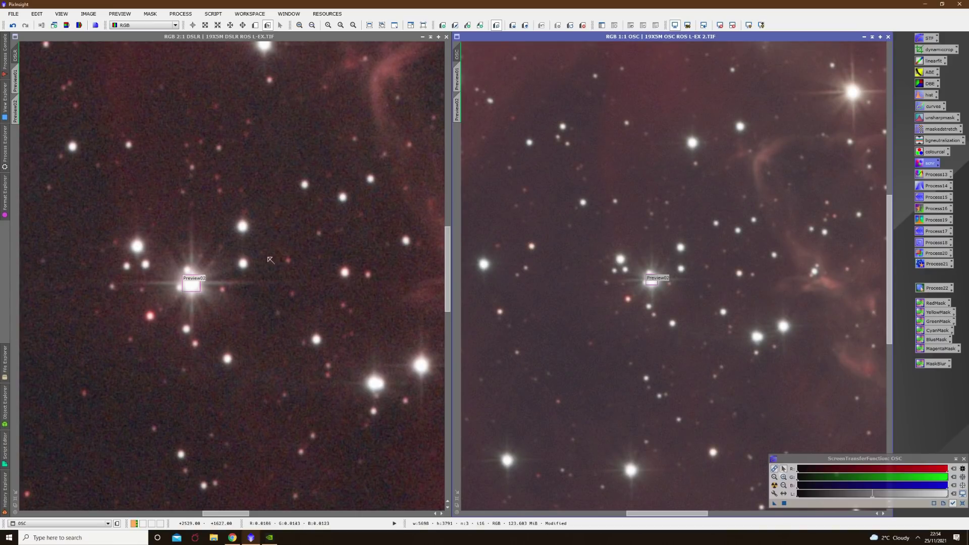
Step: Zoom both views out to about 1:5, then set DSLR to 1:2 and OSC to 1:3
scroll(281, 260, down, 3)
scroll(542, 263, down, 1)
scroll(542, 264, down, 1)
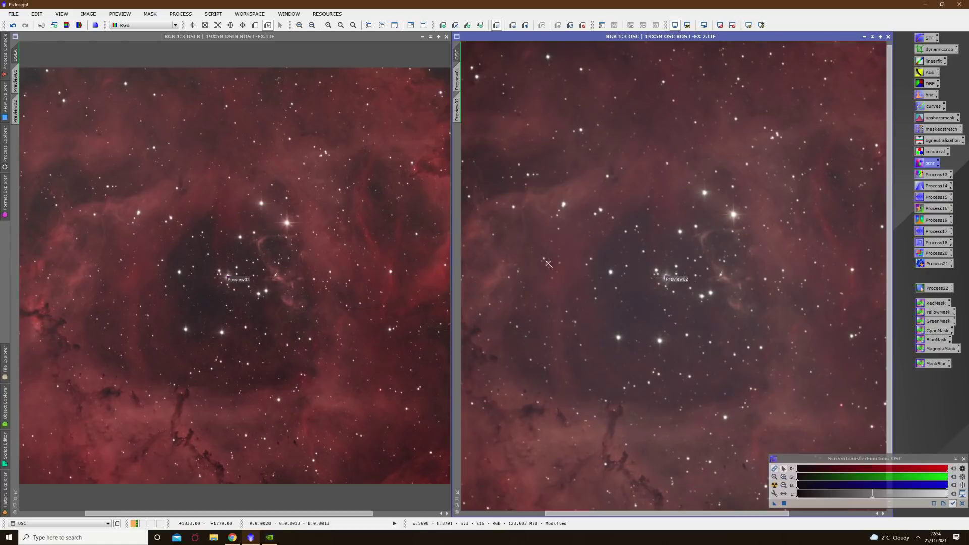
scroll(554, 262, down, 1)
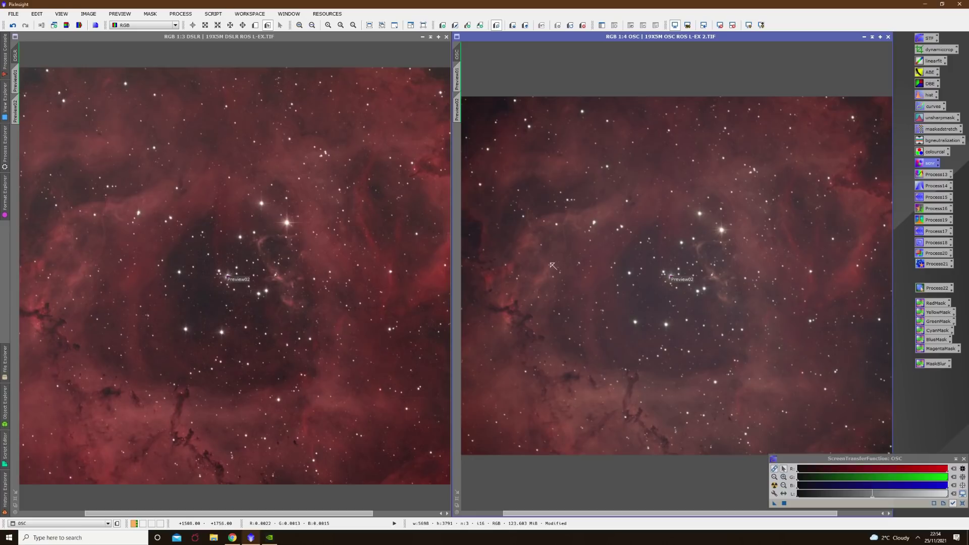
scroll(596, 261, down, 1)
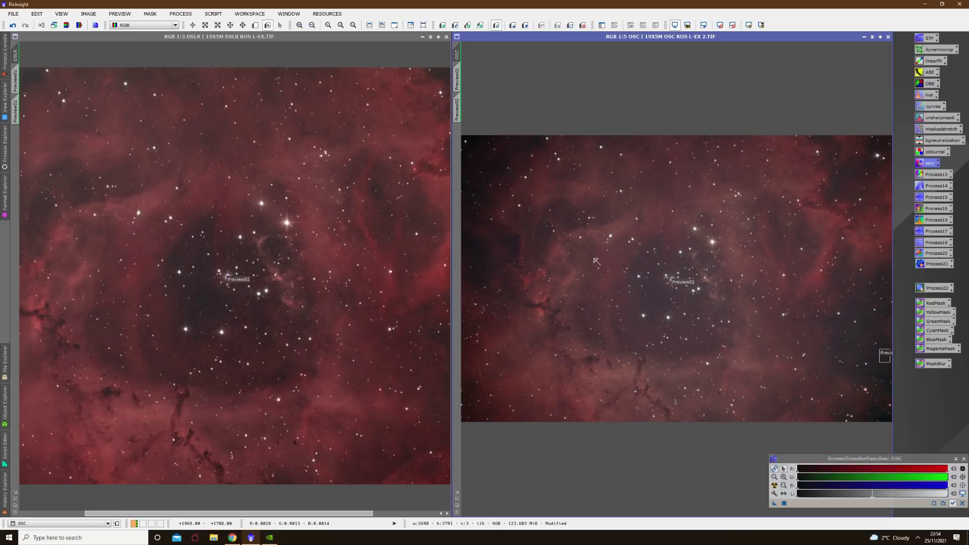
scroll(328, 255, down, 1)
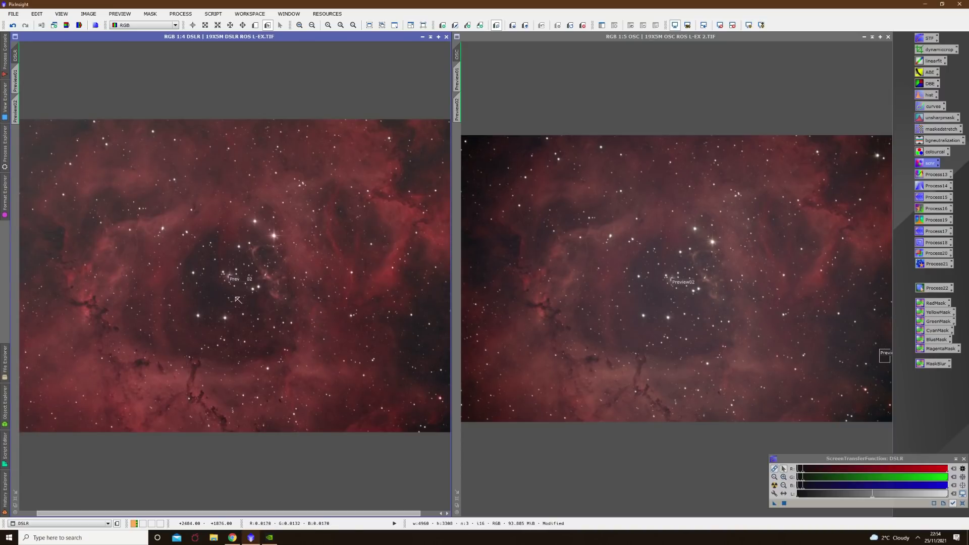
scroll(238, 300, up, 2)
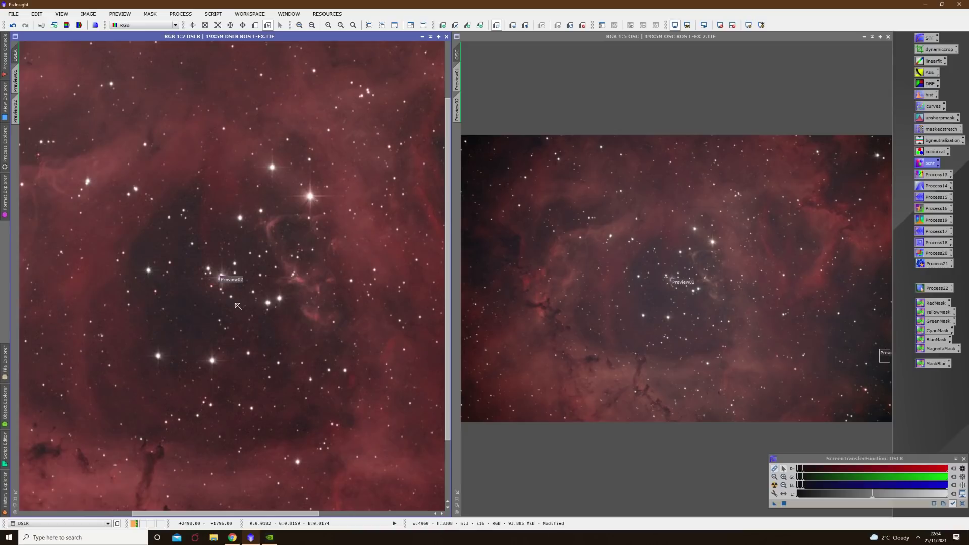
scroll(610, 307, up, 3)
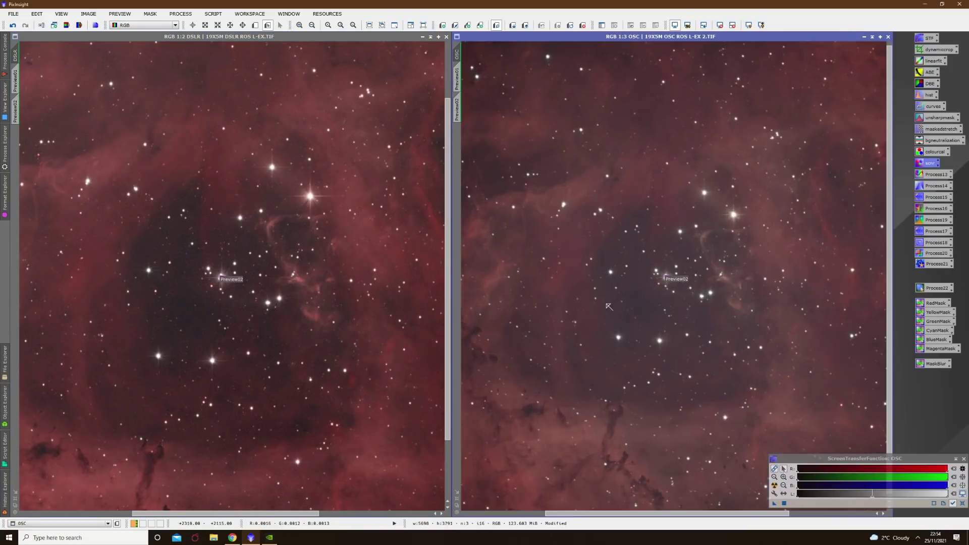
scroll(597, 306, down, 1)
Step: Shift both views down and left toward the dark globules, with OSC zoomed to 1:2
drag(450, 192, 448, 231)
drag(891, 227, 895, 305)
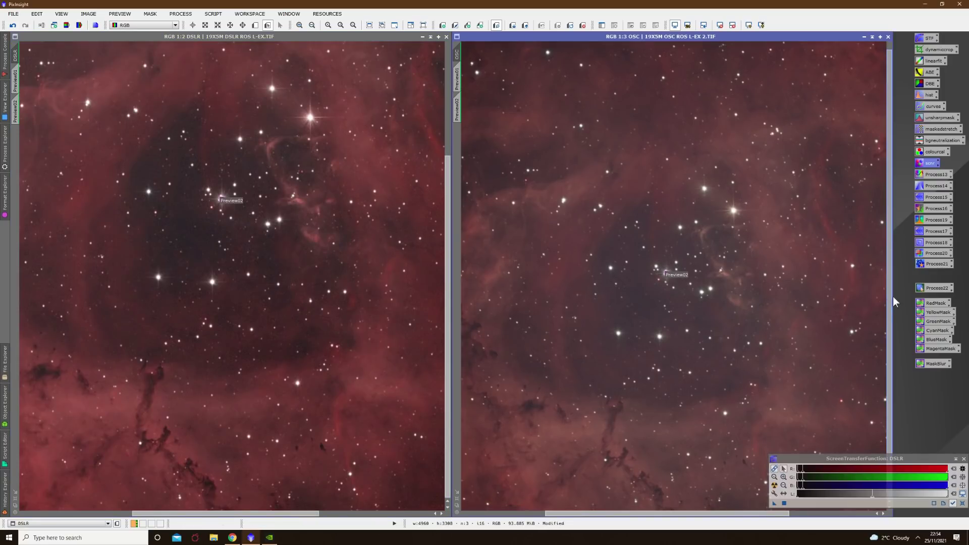
key(ctrl+plus)
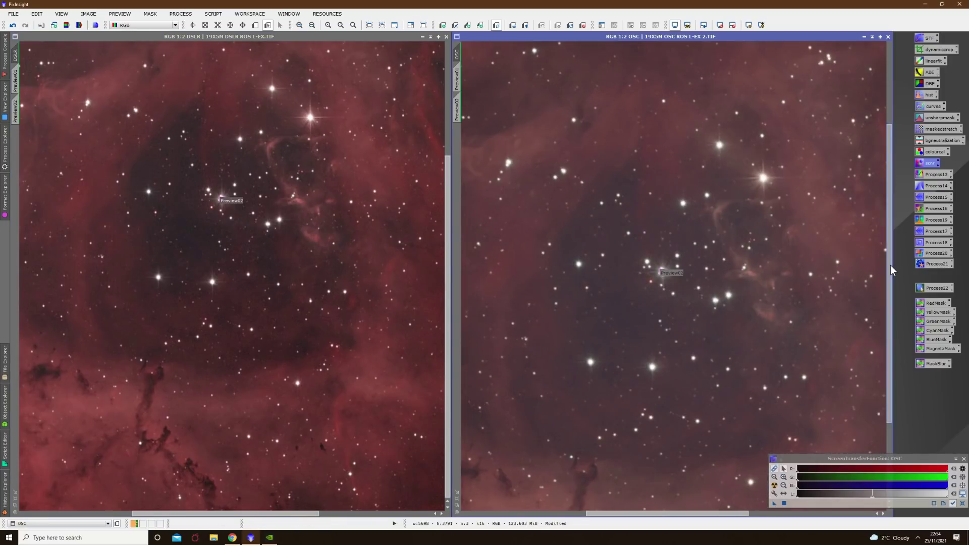
drag(891, 265, 891, 340)
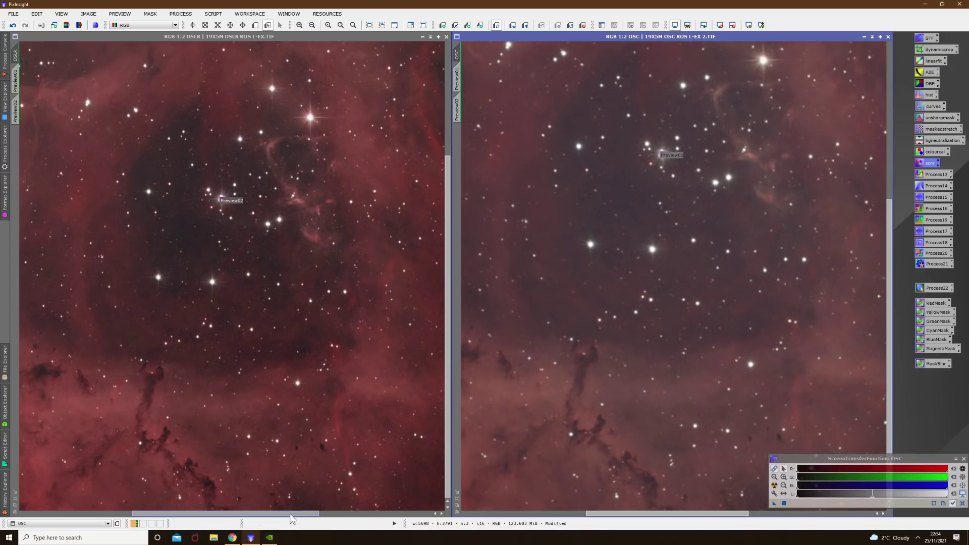
drag(292, 518, 239, 513)
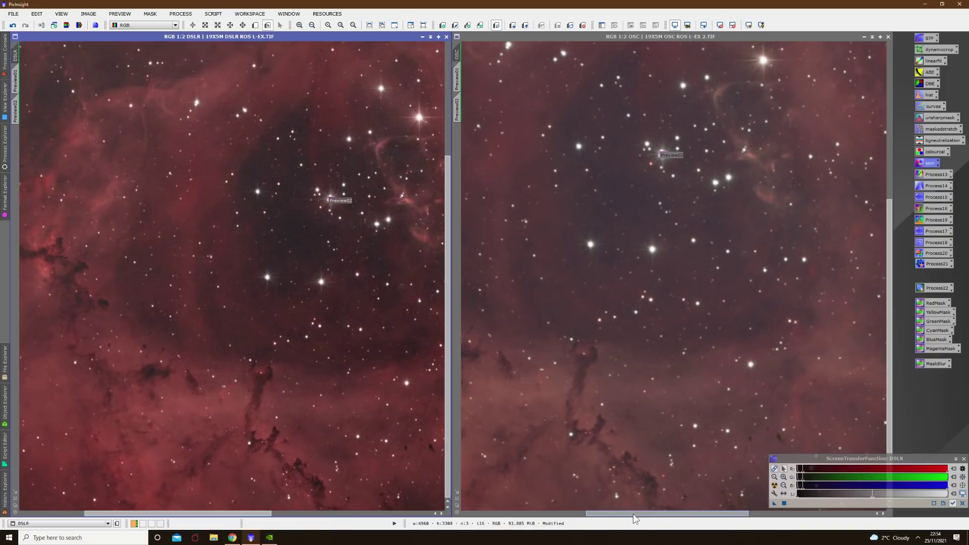
drag(633, 514, 573, 517)
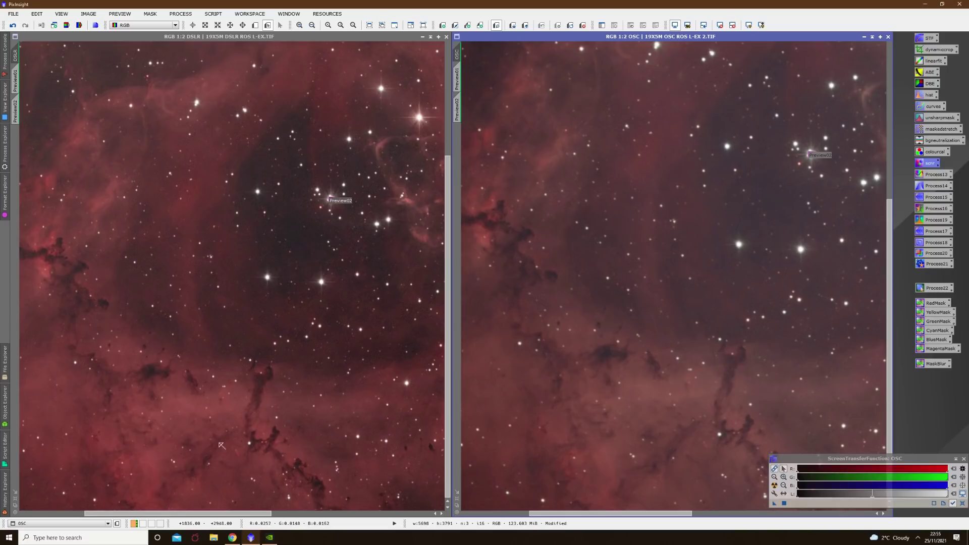
Step: Pan both views onto the dark dust lanes and zoom DSLR to 3:1, OSC to 2:1
drag(223, 515, 177, 516)
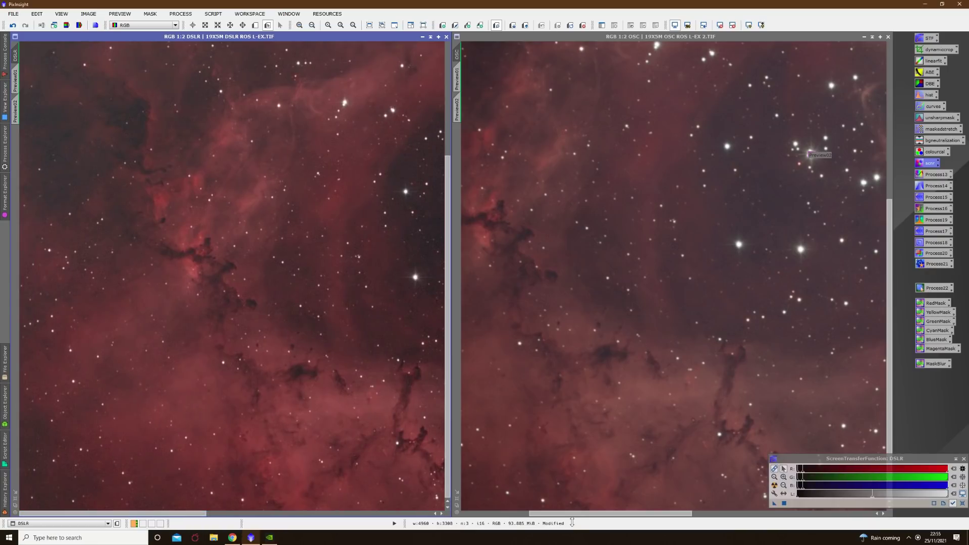
drag(568, 514, 501, 515)
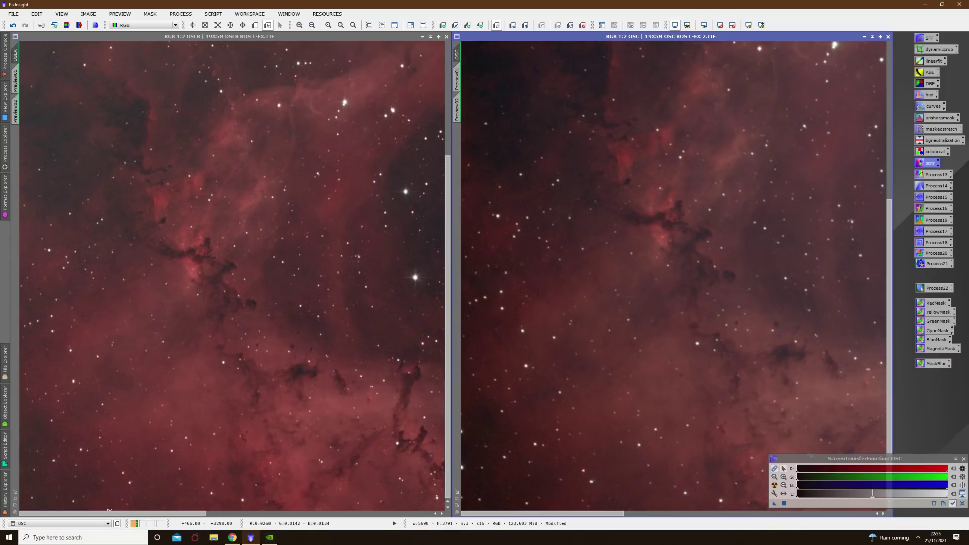
mouse_move(107, 513)
mouse_down()
mouse_move(393, 525)
mouse_move(110, 514)
mouse_up()
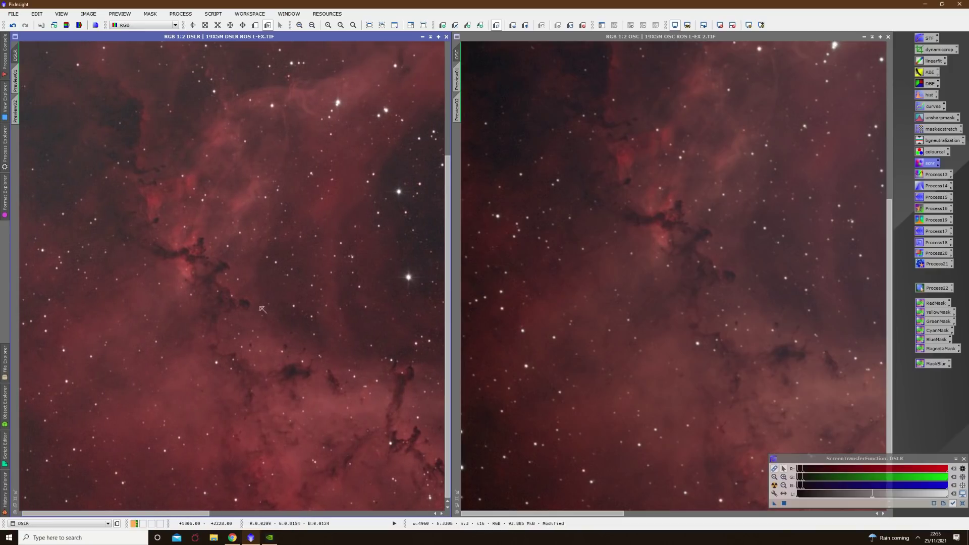
scroll(217, 284, up, 3)
scroll(587, 301, up, 2)
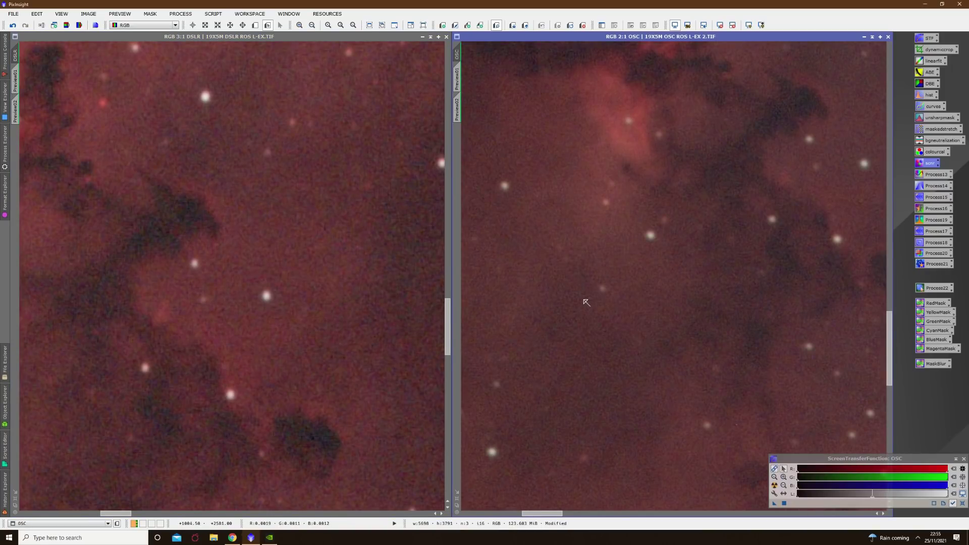
Step: Zoom both stacks out to about 1:5–1:6 to see the whole nebula
scroll(586, 302, down, 2)
scroll(341, 316, down, 2)
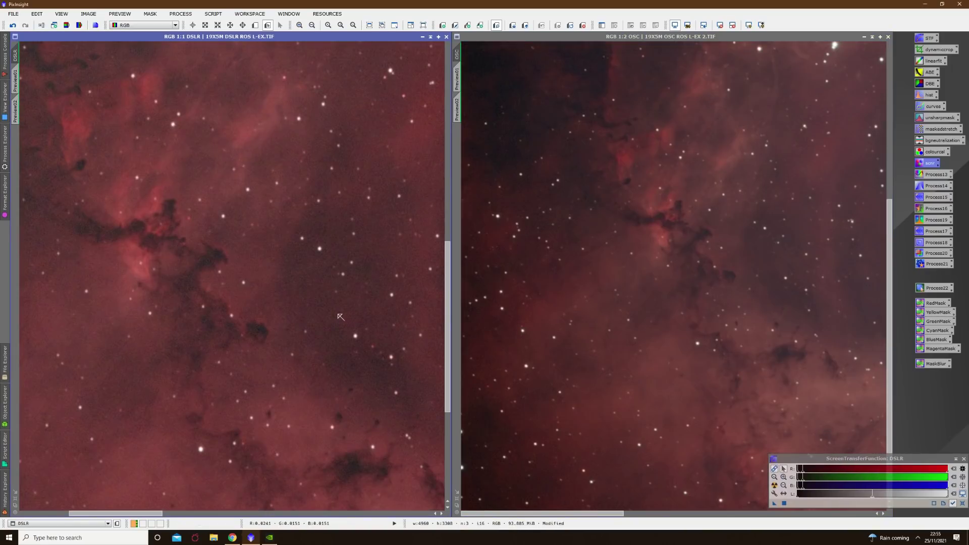
scroll(341, 316, down, 4)
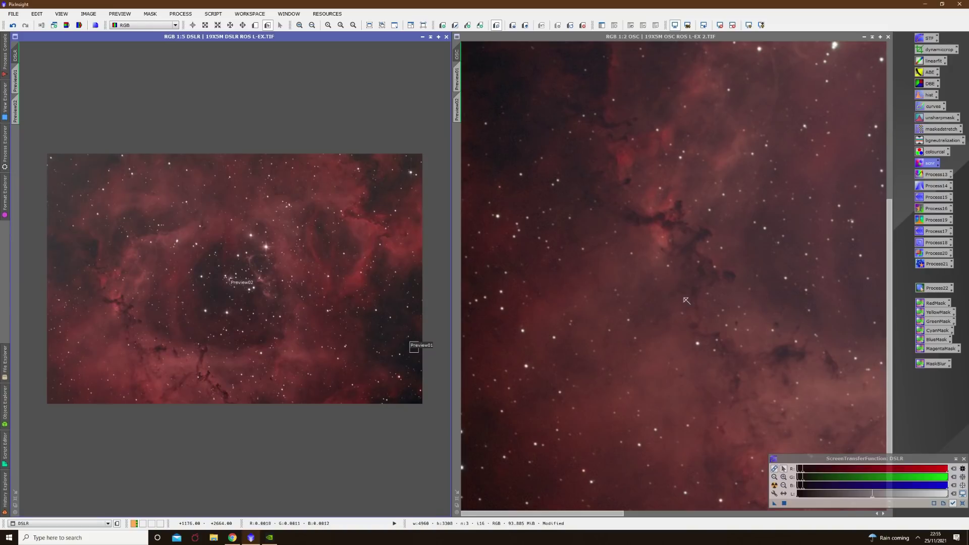
scroll(687, 300, down, 1)
scroll(679, 306, down, 3)
scroll(677, 308, up, 1)
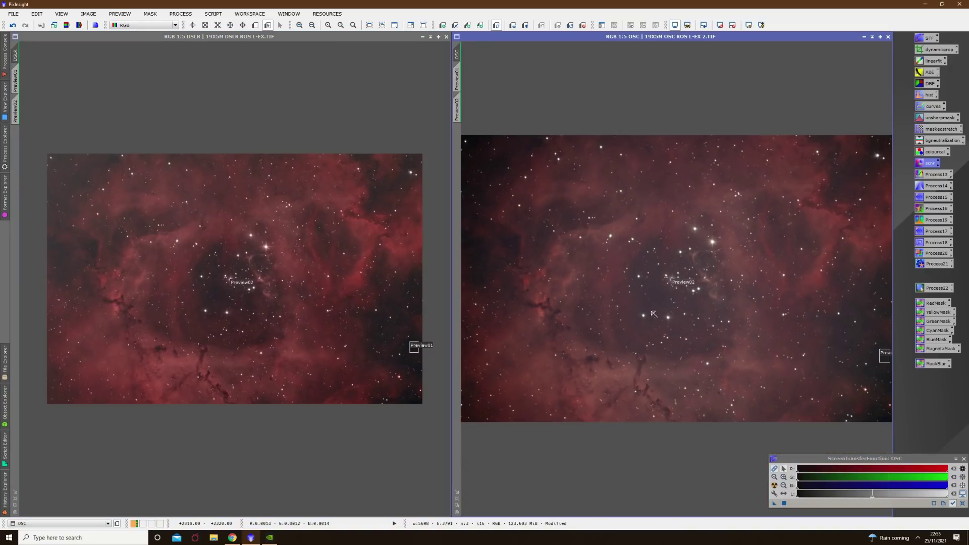
scroll(613, 296, down, 1)
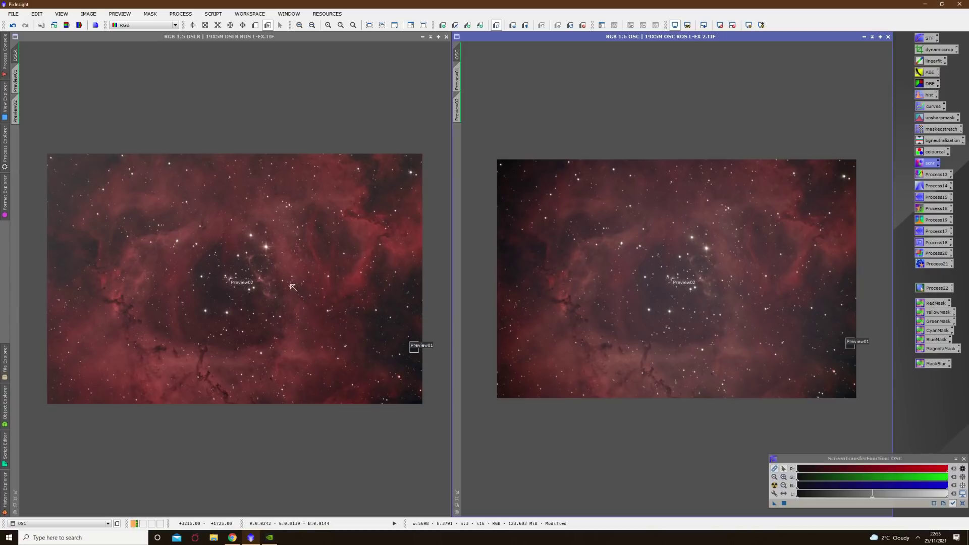
Step: Zoom both views back in to 1:2 over the central star cluster
scroll(292, 287, up, 3)
scroll(292, 288, up, 1)
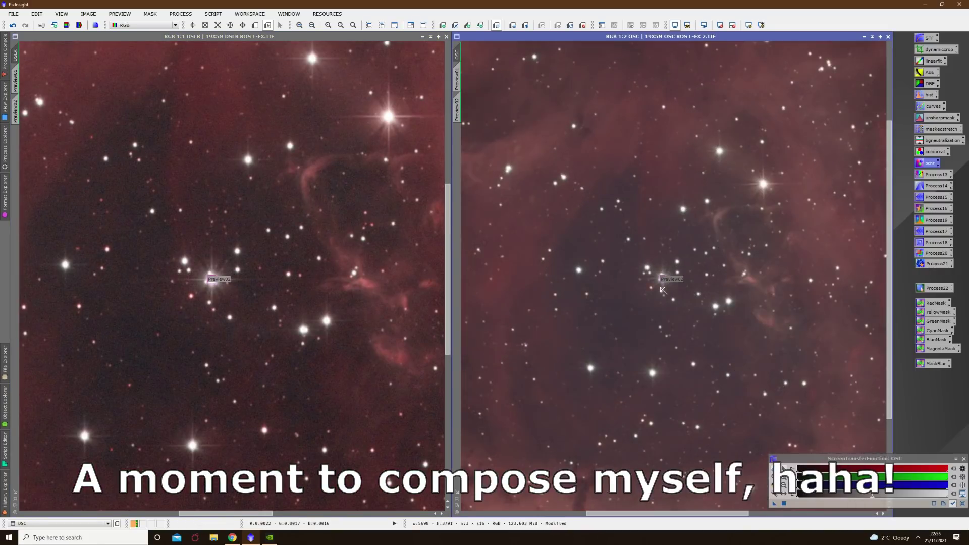
scroll(339, 310, down, 3)
scroll(339, 310, up, 2)
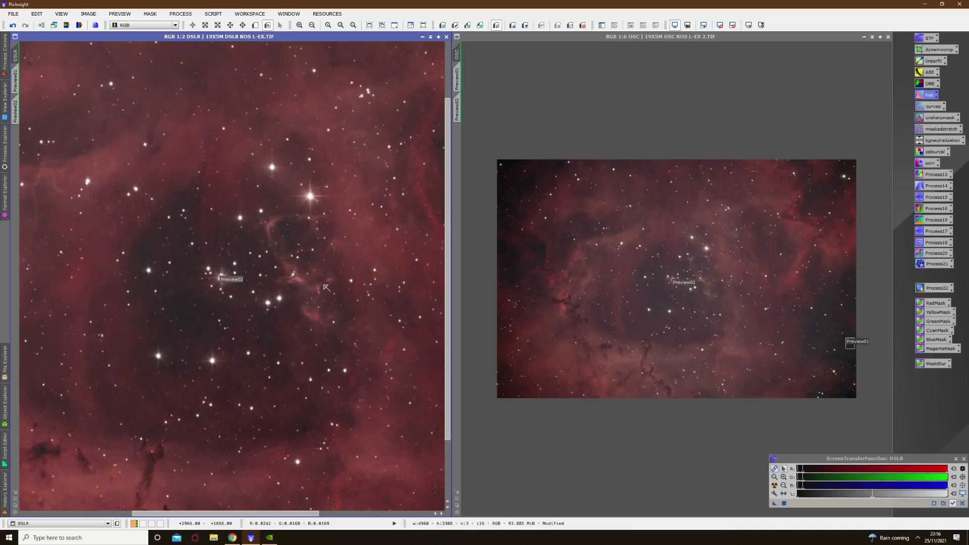
scroll(338, 301, up, 1)
scroll(337, 301, down, 1)
scroll(626, 310, up, 4)
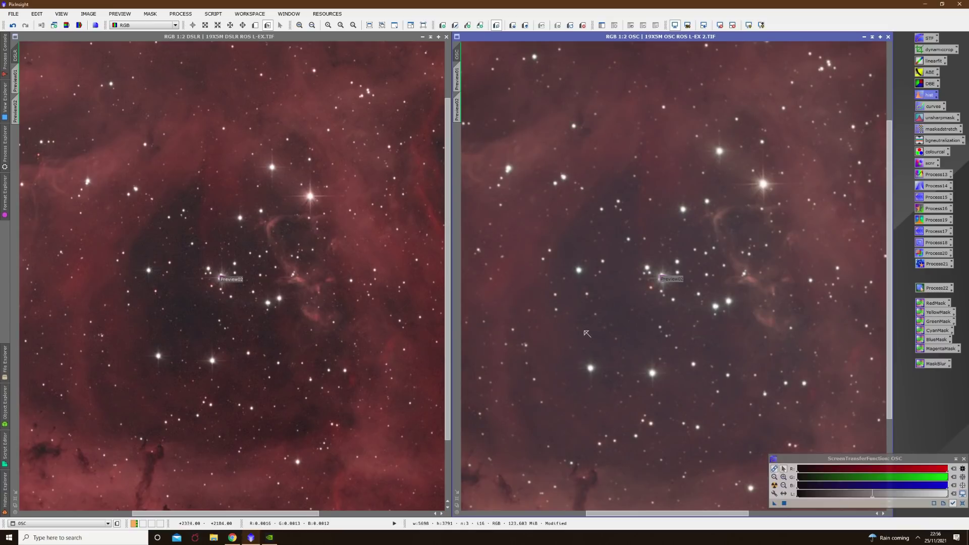
Step: Pan the DSLR and OSC views at 1:1 to the same dark dust lane
drag(242, 514, 356, 513)
drag(446, 322, 449, 216)
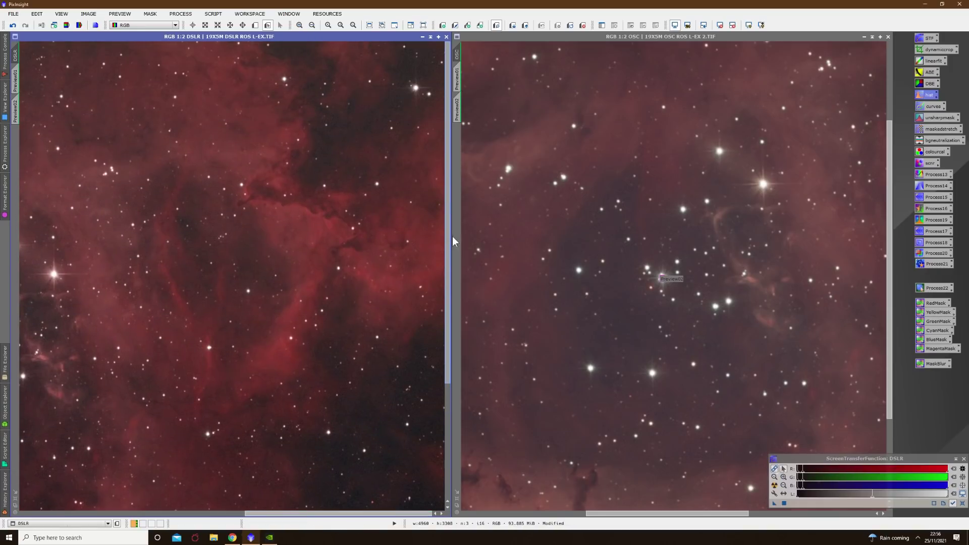
drag(649, 515, 781, 514)
drag(885, 319, 895, 183)
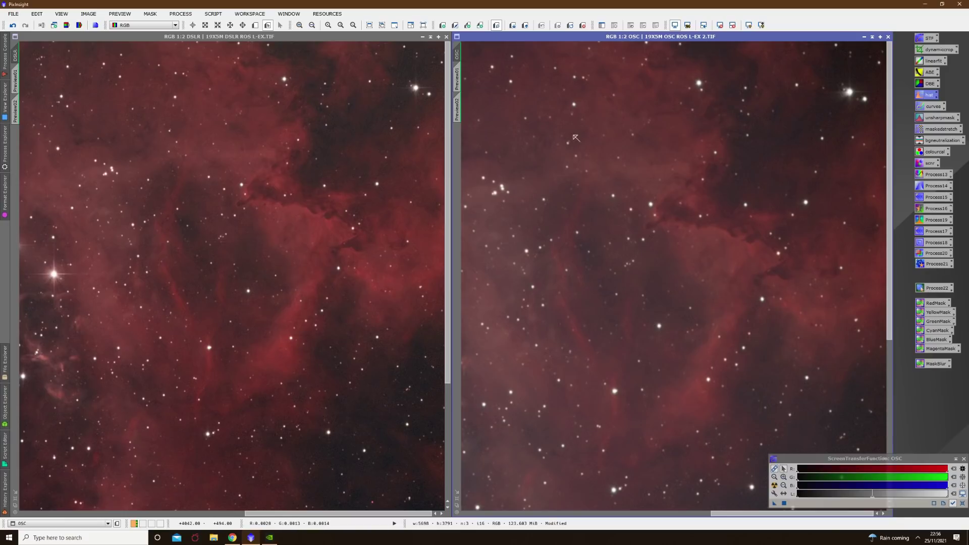
Step: Rezoom the OSC view and nudge both views onto the matching nebula ridge
scroll(303, 203, up, 1)
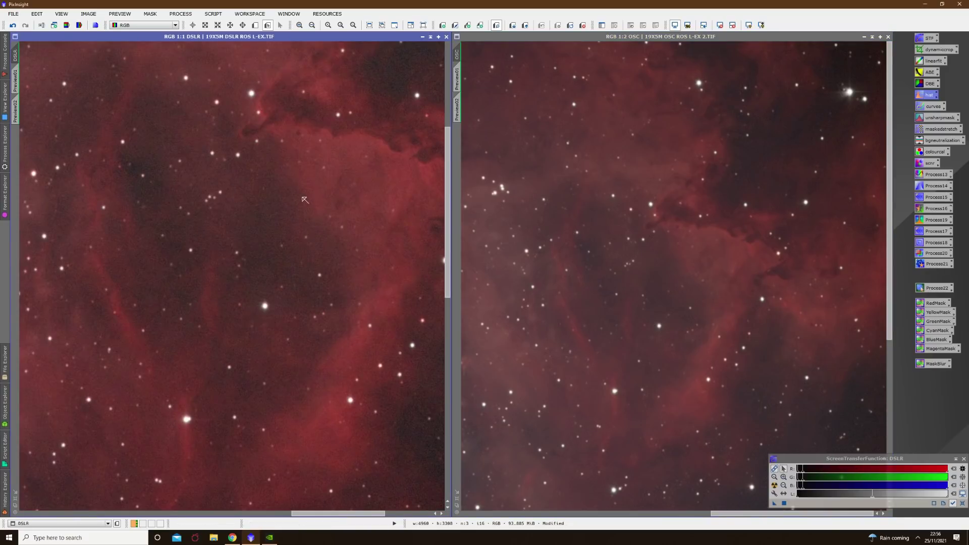
scroll(740, 254, up, 1)
drag(446, 205, 461, 122)
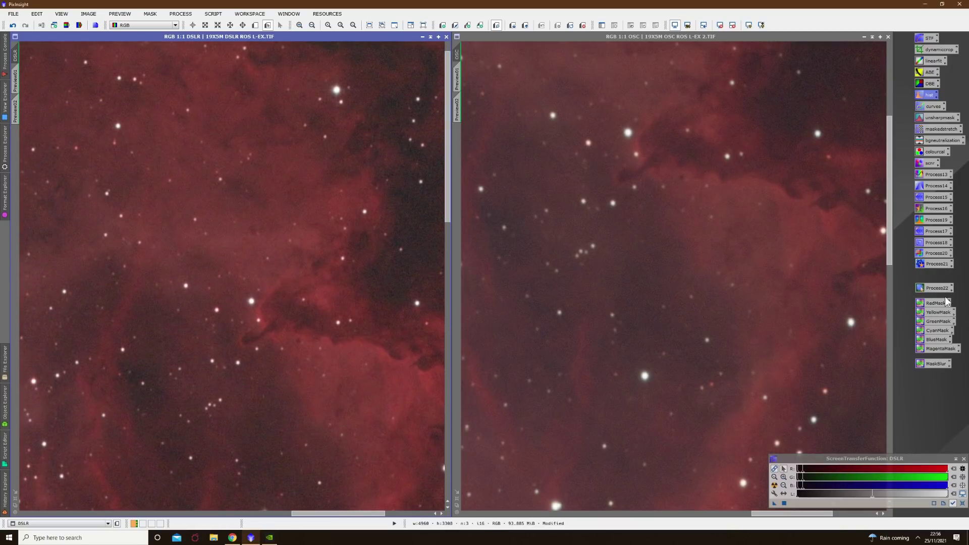
drag(889, 245, 886, 190)
drag(342, 513, 389, 514)
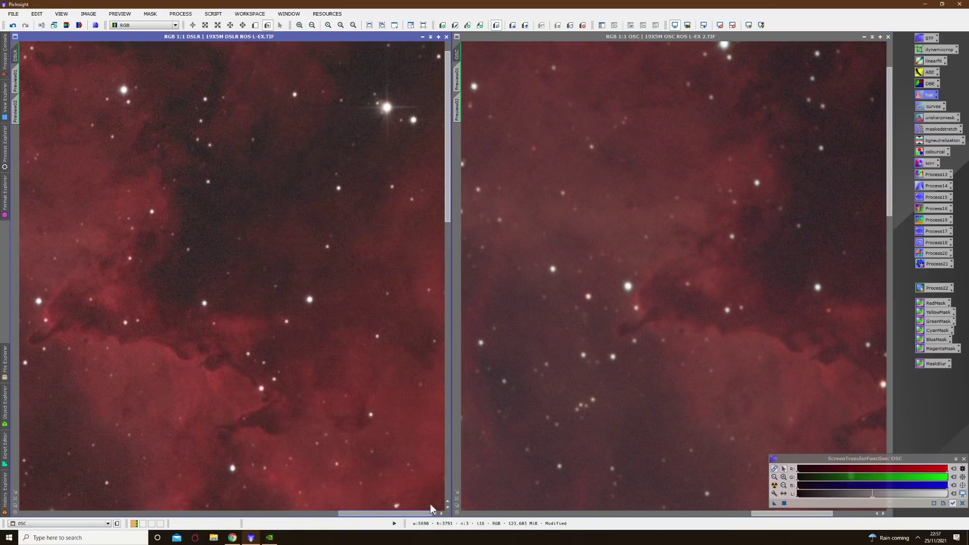
drag(763, 512, 791, 518)
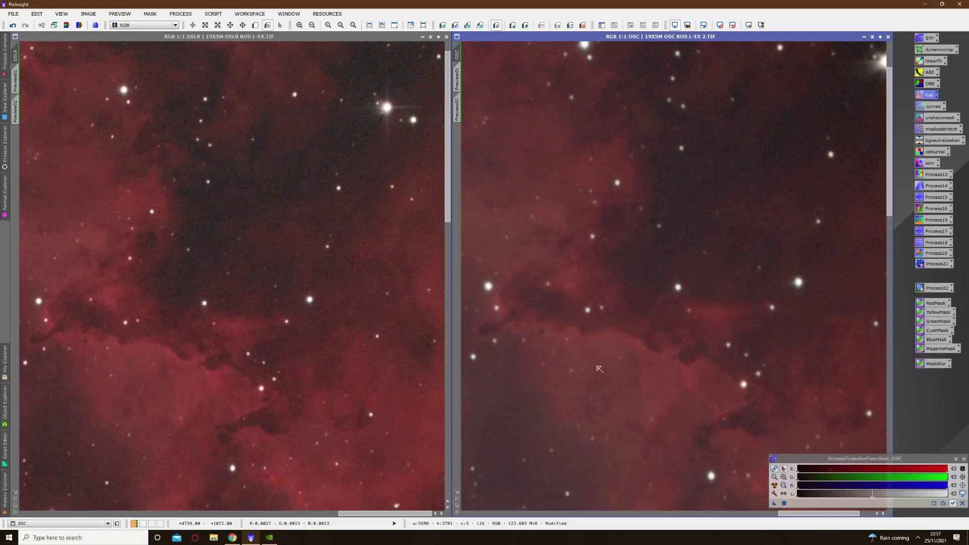
Step: Zoom both stacks to 1:2 and pan sideways to matching dark-nebula areas
scroll(568, 367, down, 1)
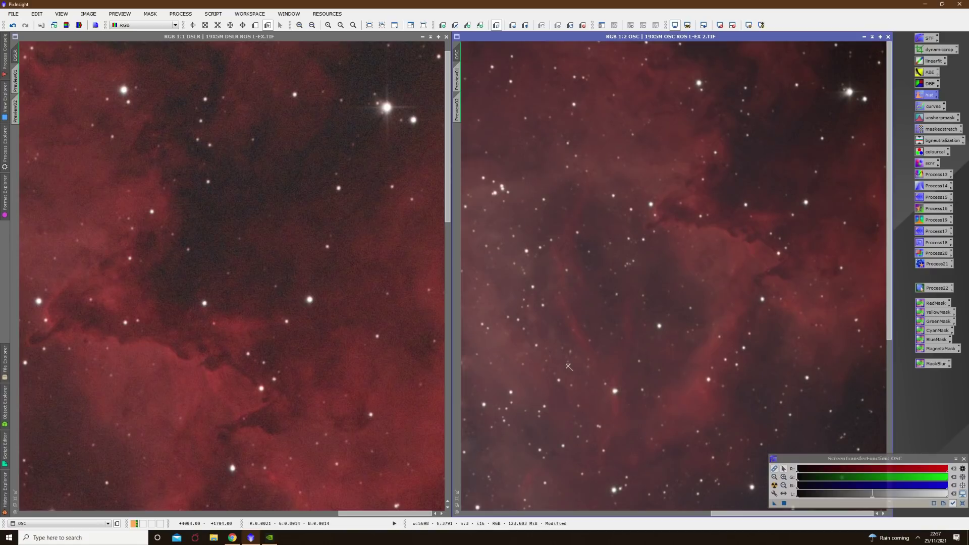
scroll(372, 353, down, 1)
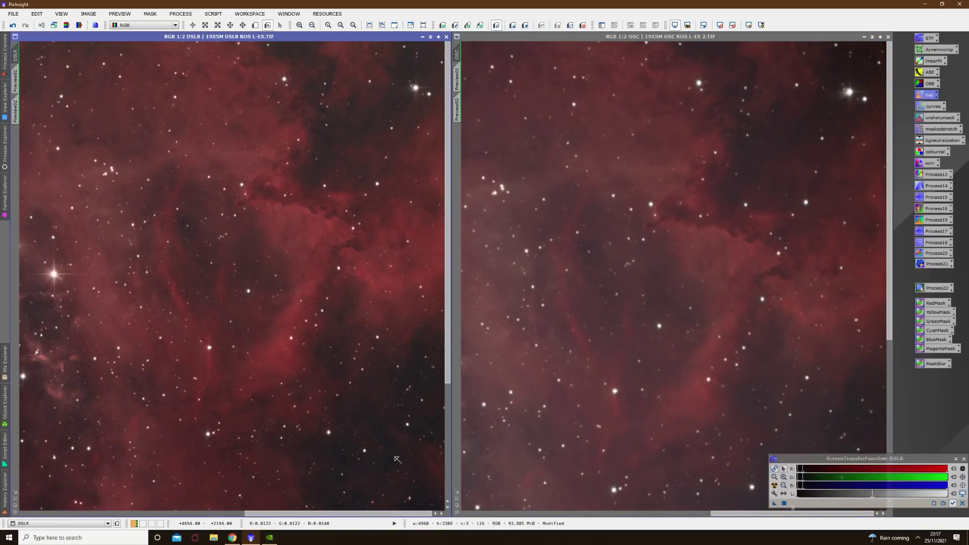
drag(383, 513, 152, 513)
drag(712, 514, 464, 502)
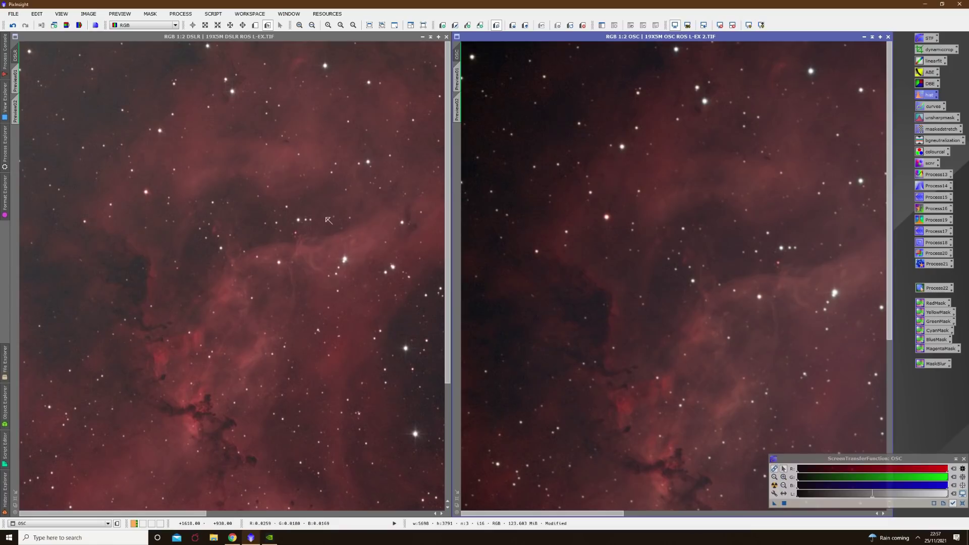
Step: Check 1:1 briefly, return to 1:2, and align both views on the dust globules near Preview01
scroll(326, 220, up, 1)
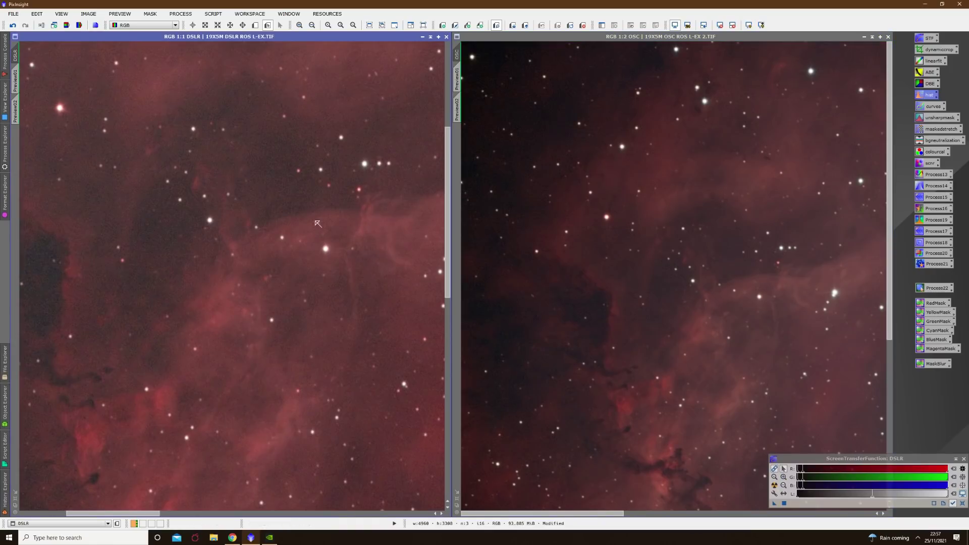
scroll(569, 232, up, 1)
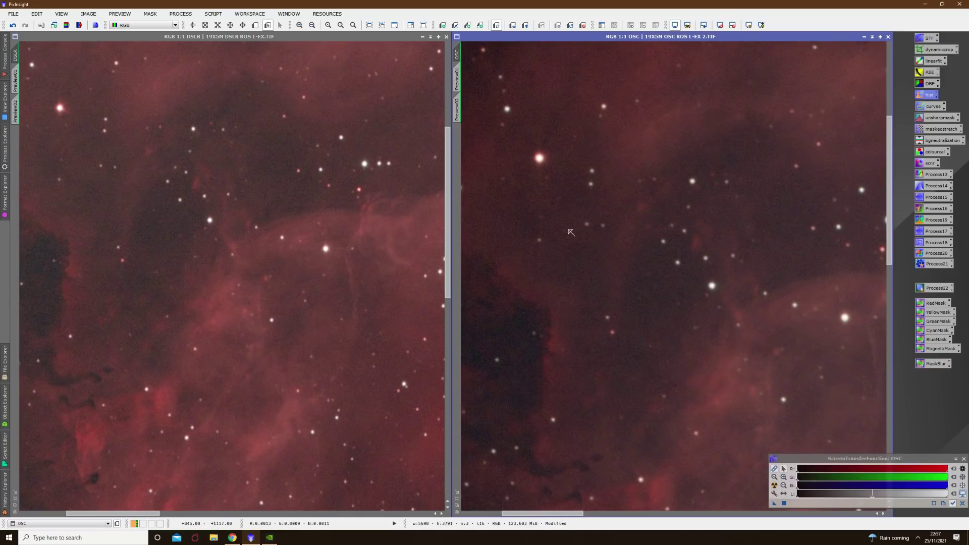
scroll(571, 233, down, 1)
scroll(338, 232, down, 1)
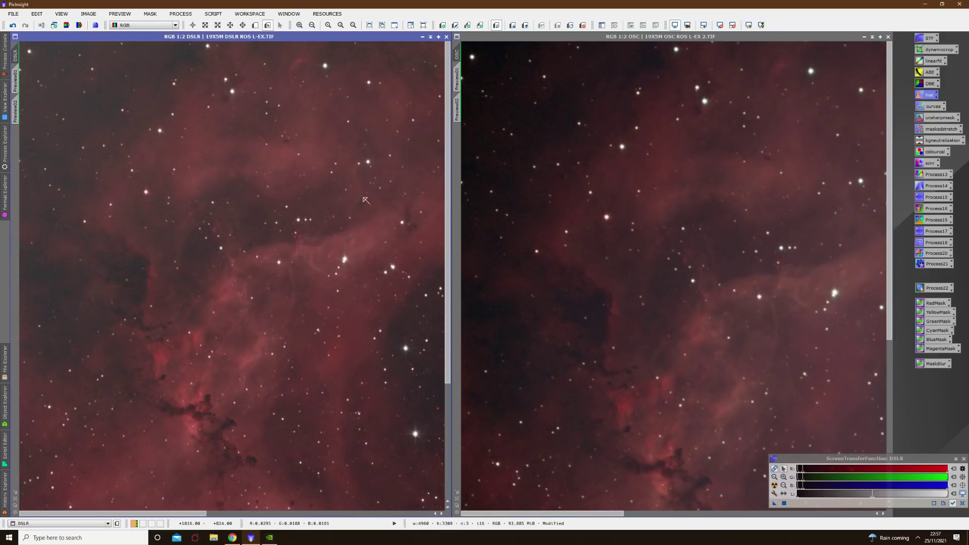
drag(447, 170, 450, 367)
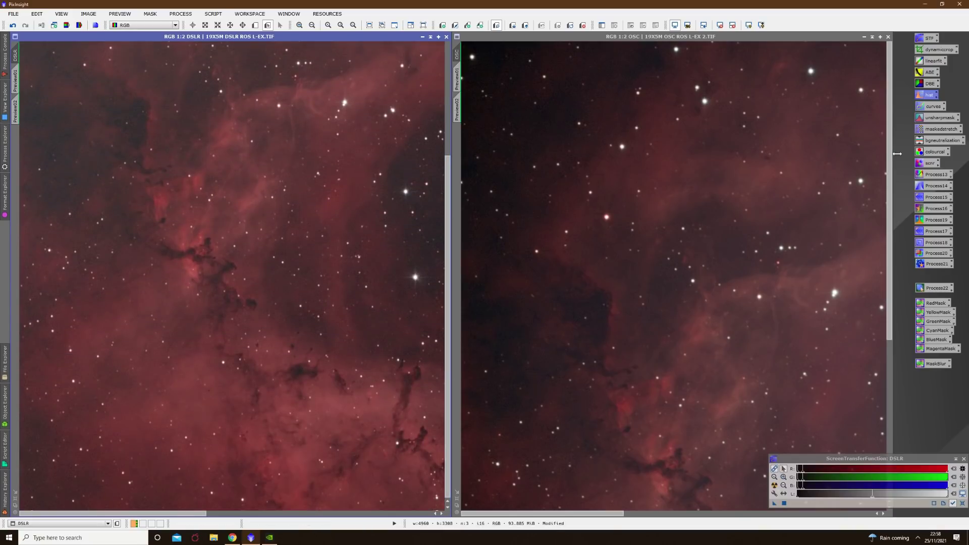
drag(891, 153, 901, 337)
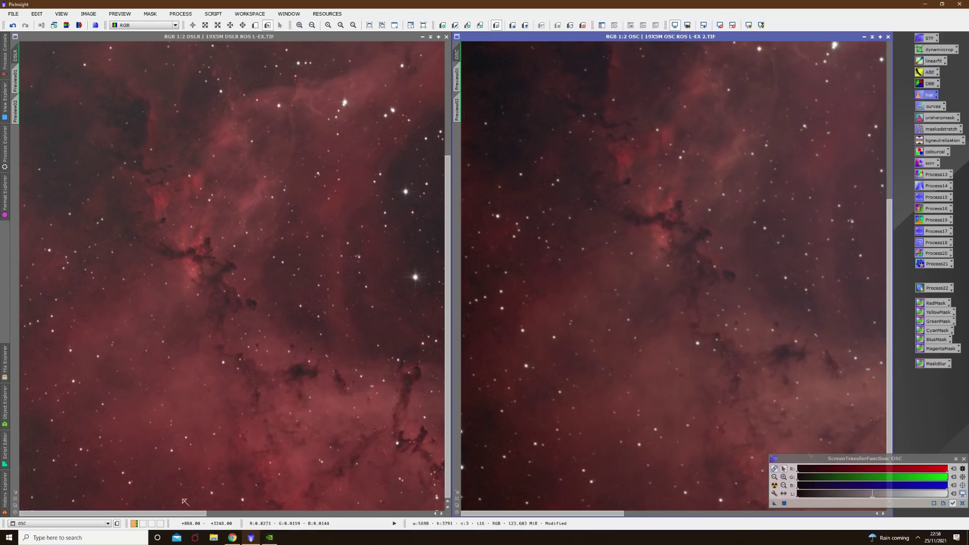
drag(157, 520, 417, 527)
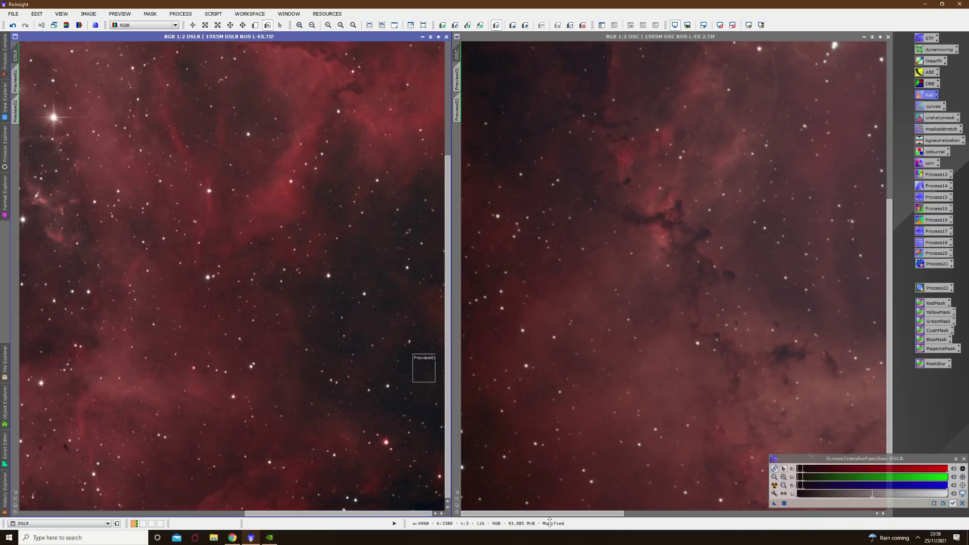
Step: Magnify both stacks to 2:1 and align them on the same faint stars near Preview01
drag(579, 513, 829, 504)
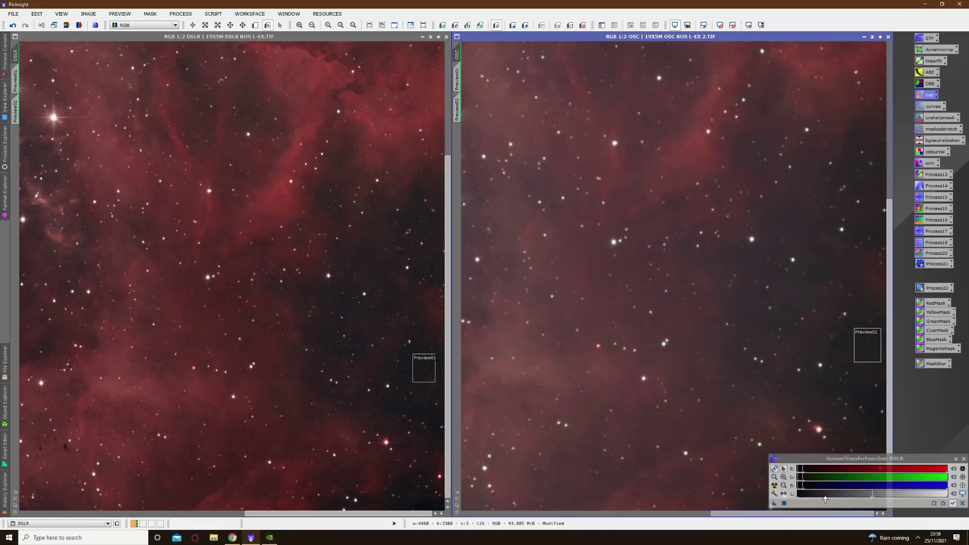
click(405, 372)
scroll(405, 372, up, 2)
click(611, 379)
scroll(611, 378, up, 2)
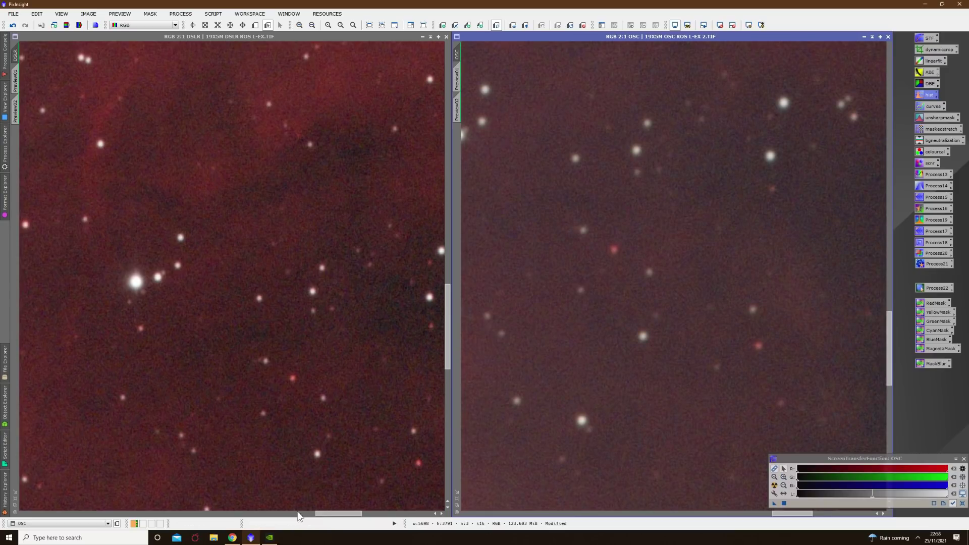
drag(332, 514, 388, 507)
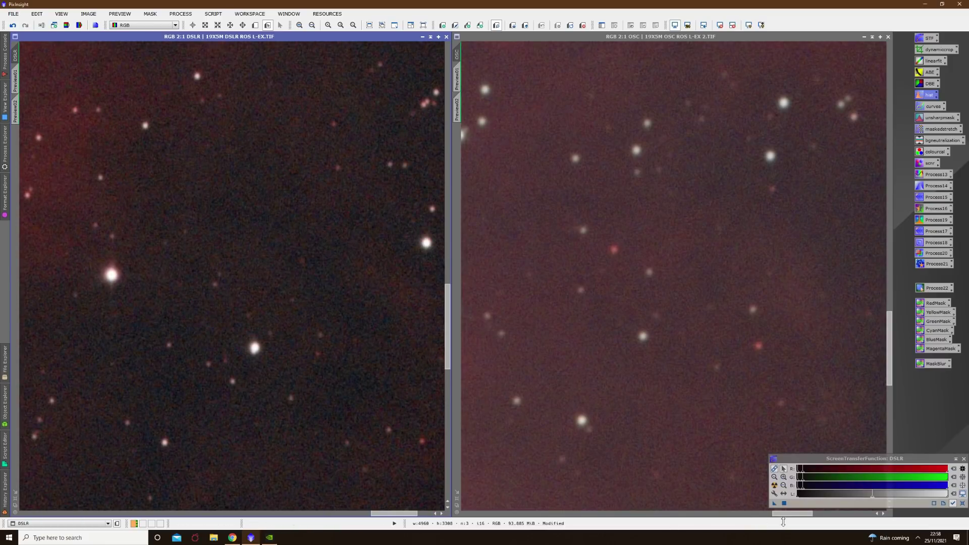
drag(785, 516, 828, 523)
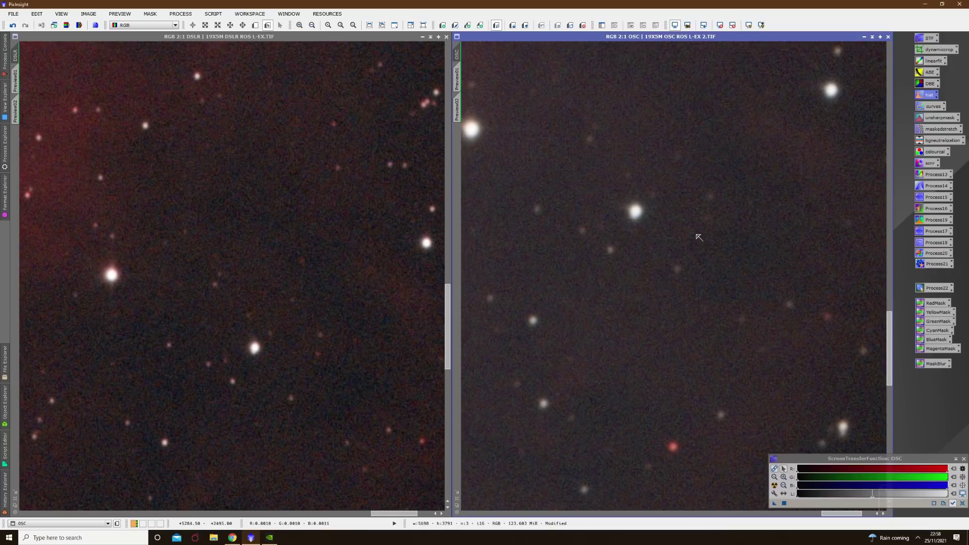
Step: Zoom both stacks out to 1:5–1:6 to show the whole nebula images
scroll(698, 256, down, 2)
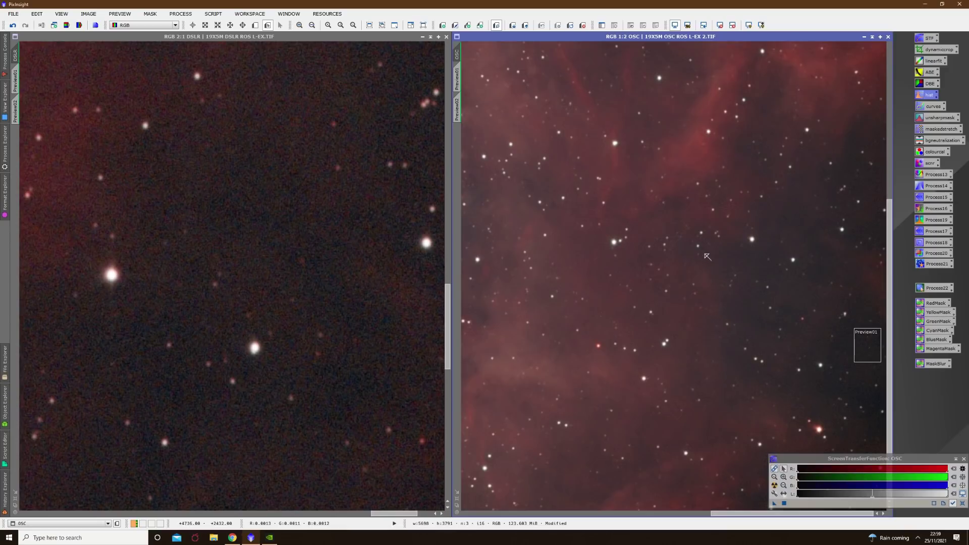
scroll(341, 247, down, 2)
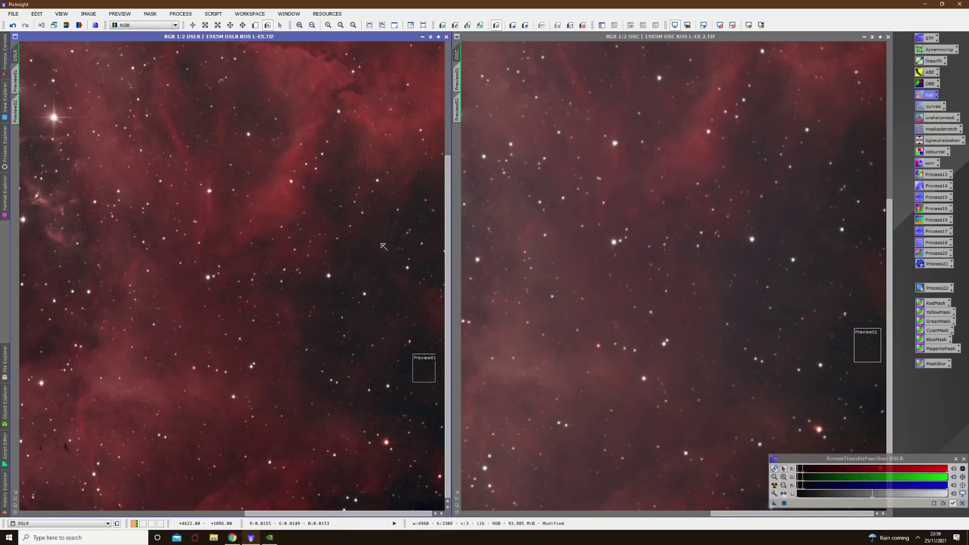
scroll(384, 246, down, 3)
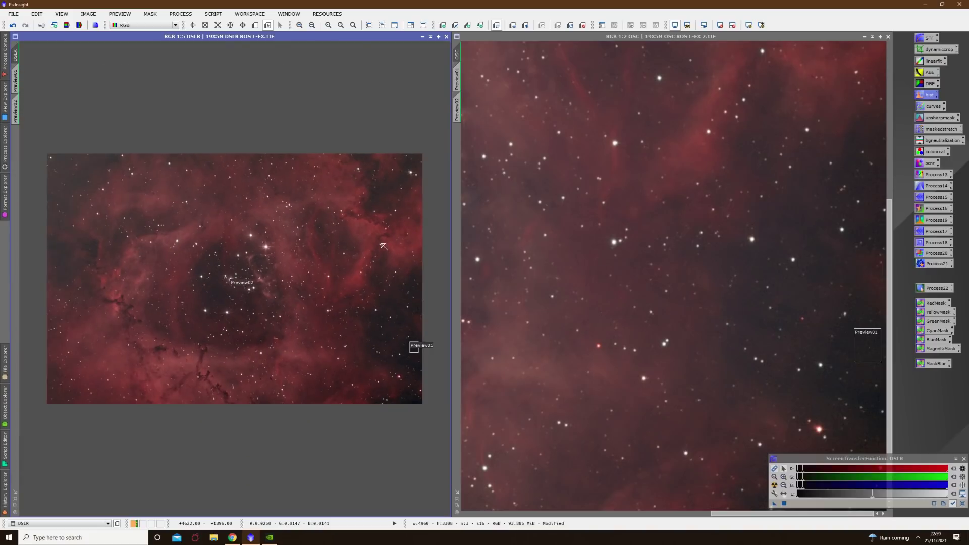
scroll(584, 246, down, 3)
scroll(584, 245, down, 1)
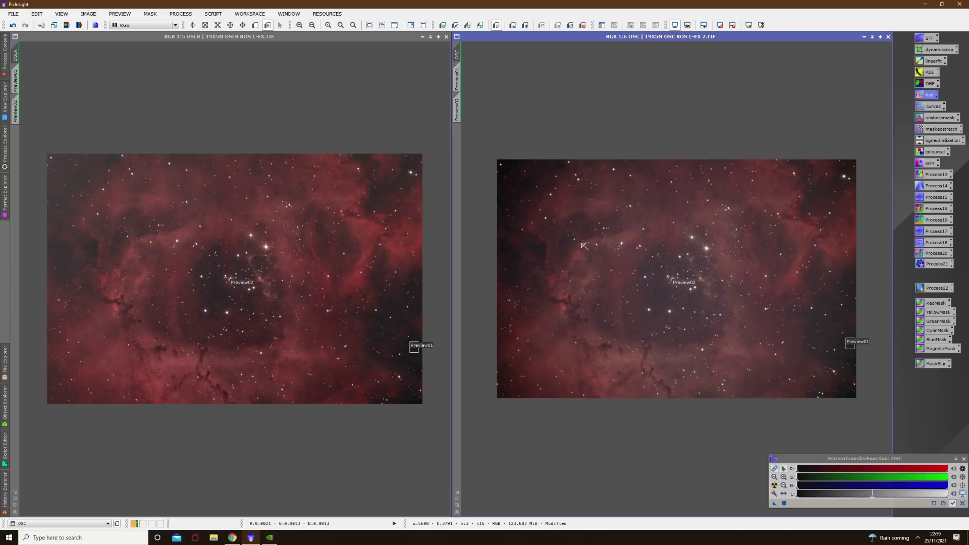
Step: Zoom both views back in on the Preview02 central cluster and red filament
scroll(393, 255, up, 3)
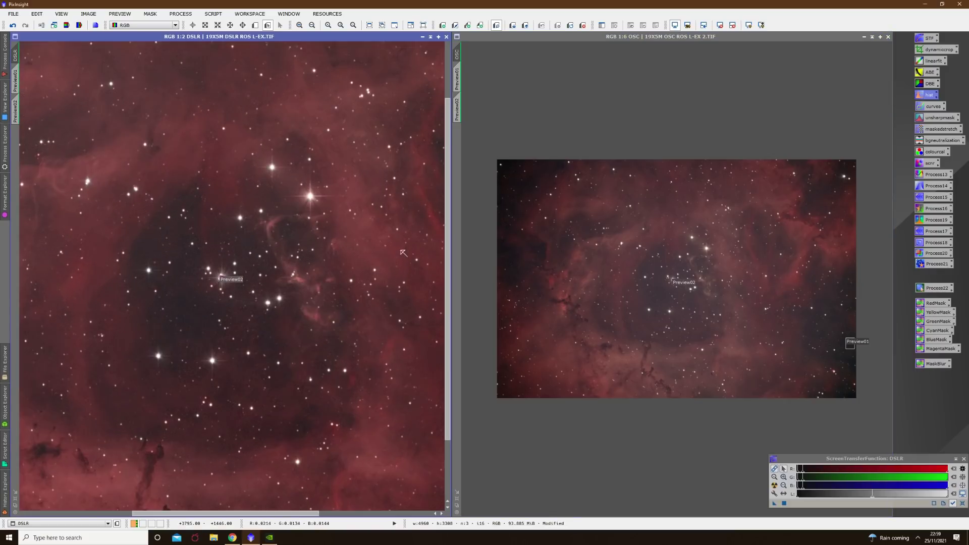
scroll(403, 253, up, 1)
scroll(655, 250, up, 4)
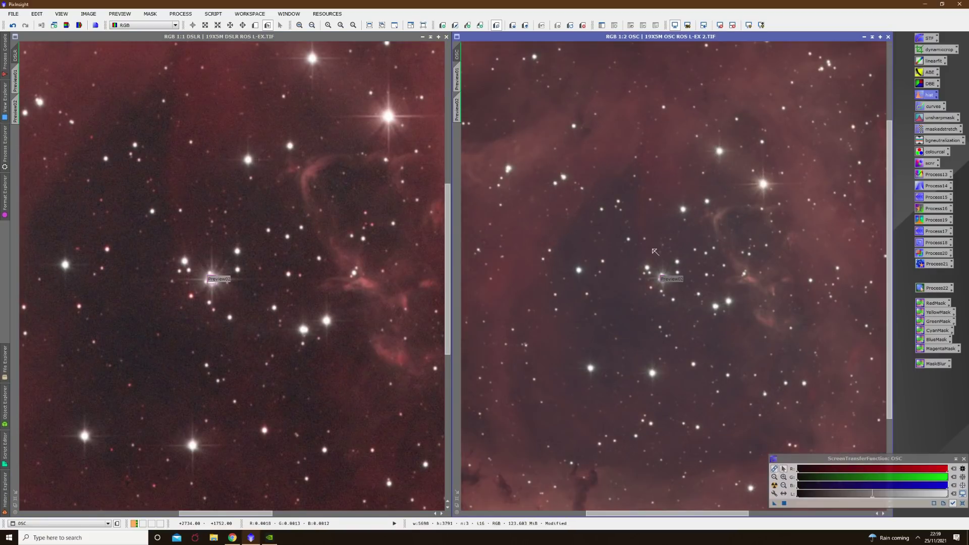
scroll(655, 251, up, 1)
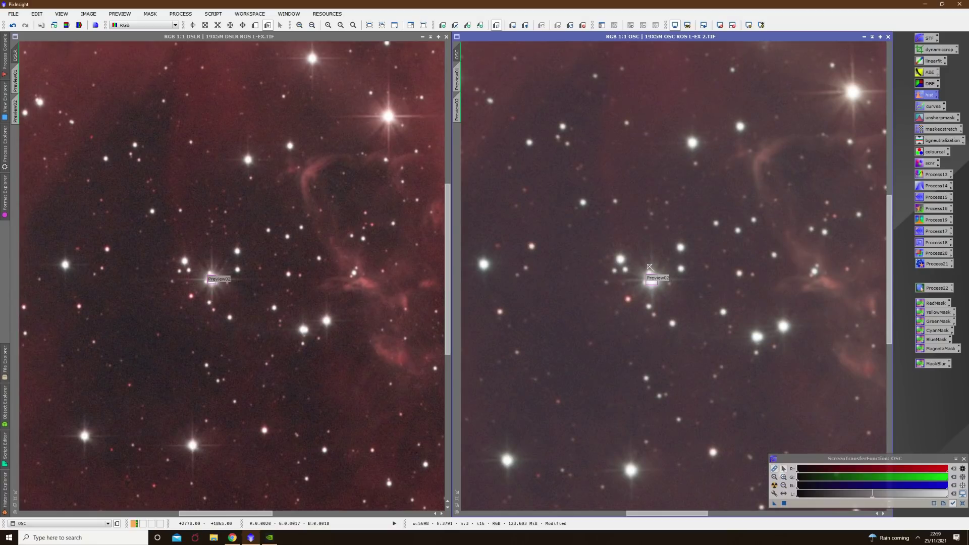
scroll(652, 258, down, 1)
scroll(365, 266, down, 1)
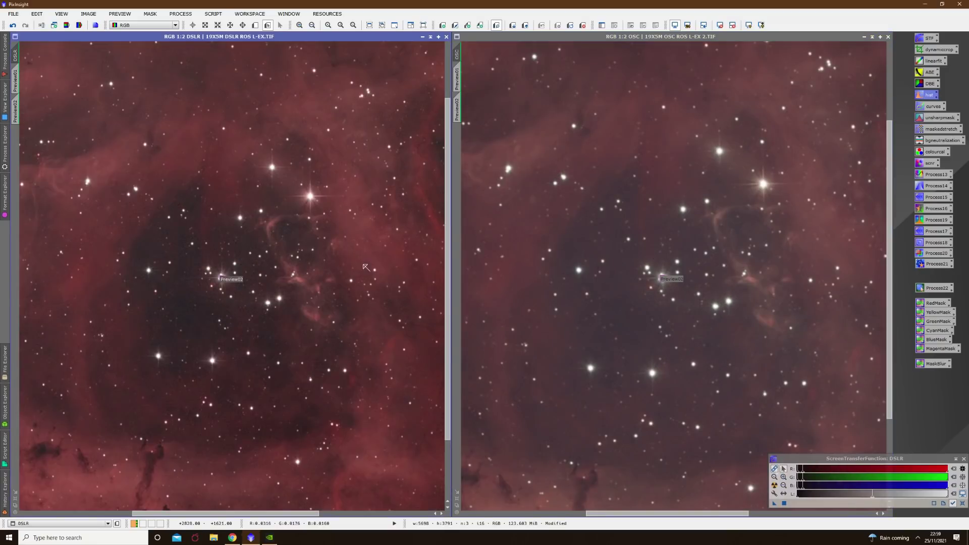